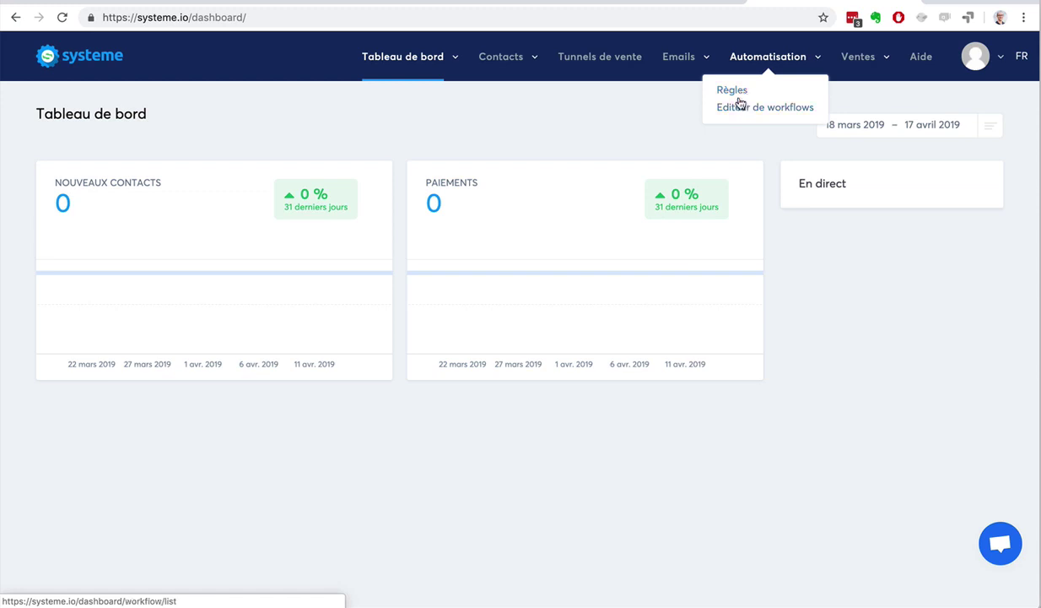
- Open the list of automation rules and look through the trigger types offered for filtering
{"action": "left_click", "coordinate": [734, 91]}
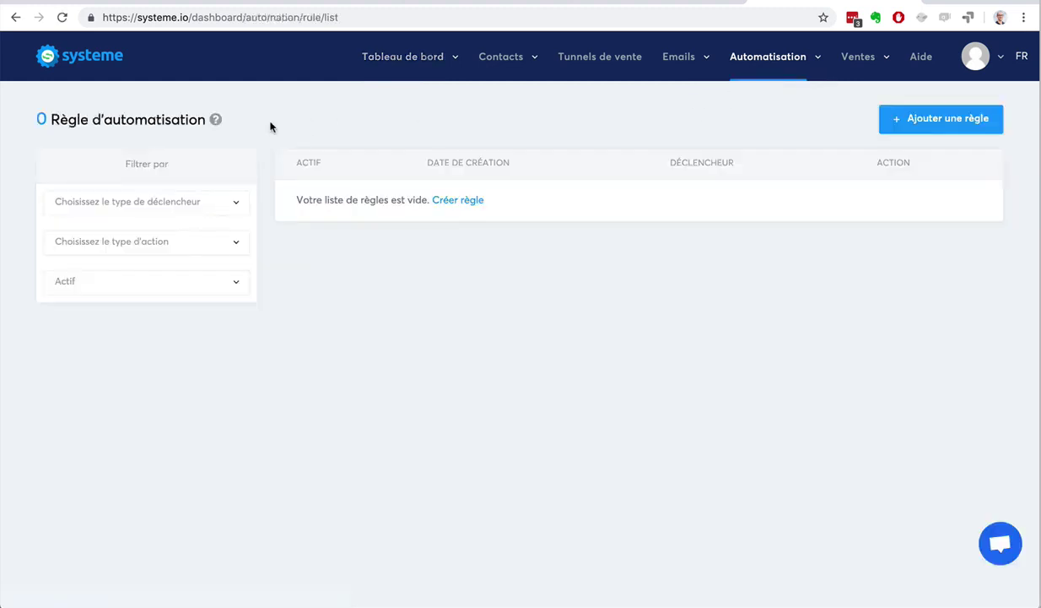
{"action": "left_click", "coordinate": [156, 201]}
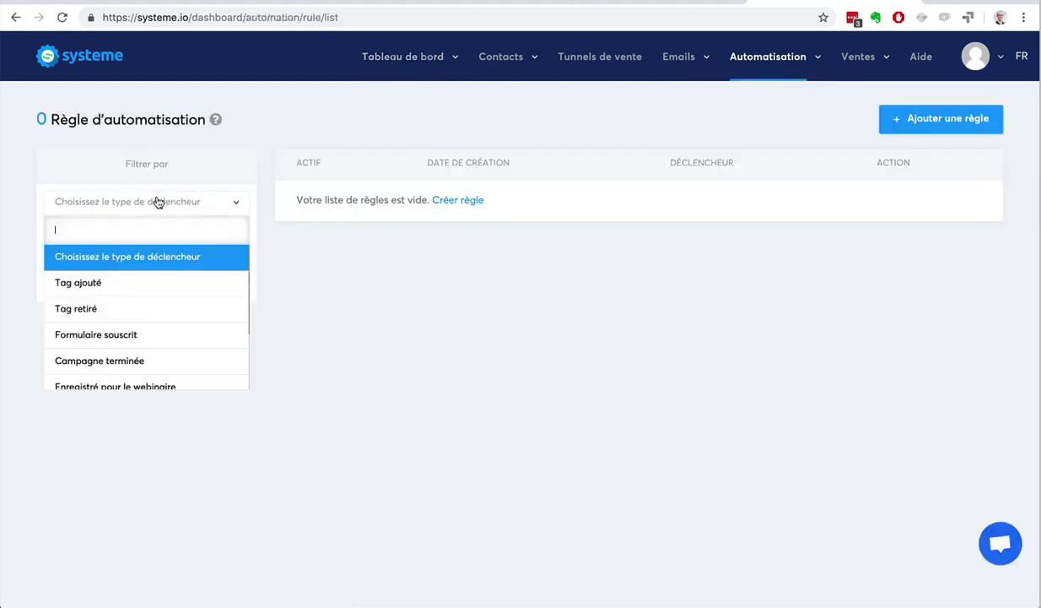
{"action": "scroll", "coordinate": [140, 335], "scroll_direction": "down", "scroll_amount": 2}
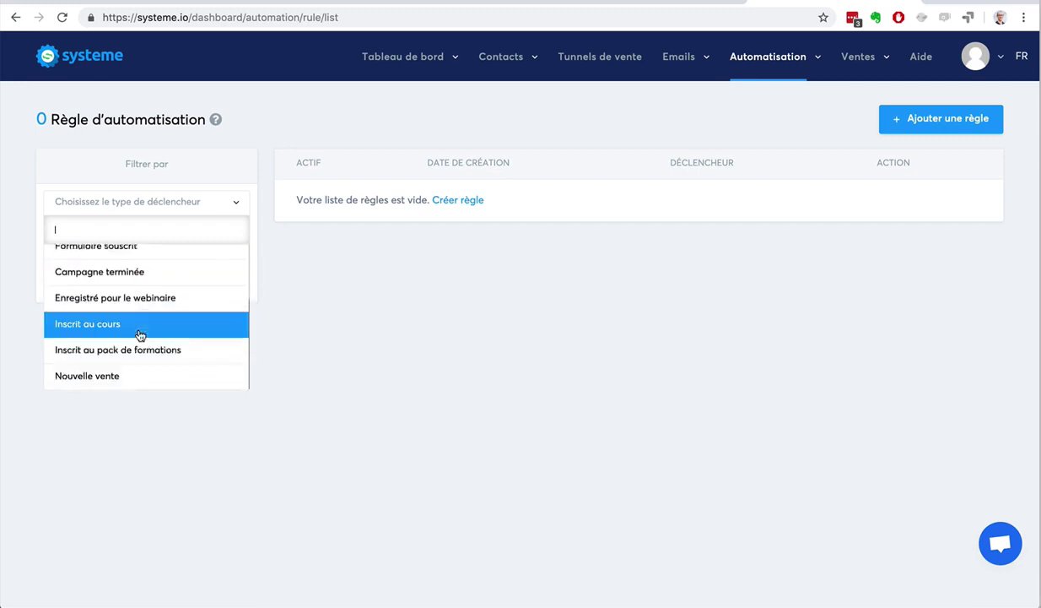
{"action": "left_click", "coordinate": [287, 325]}
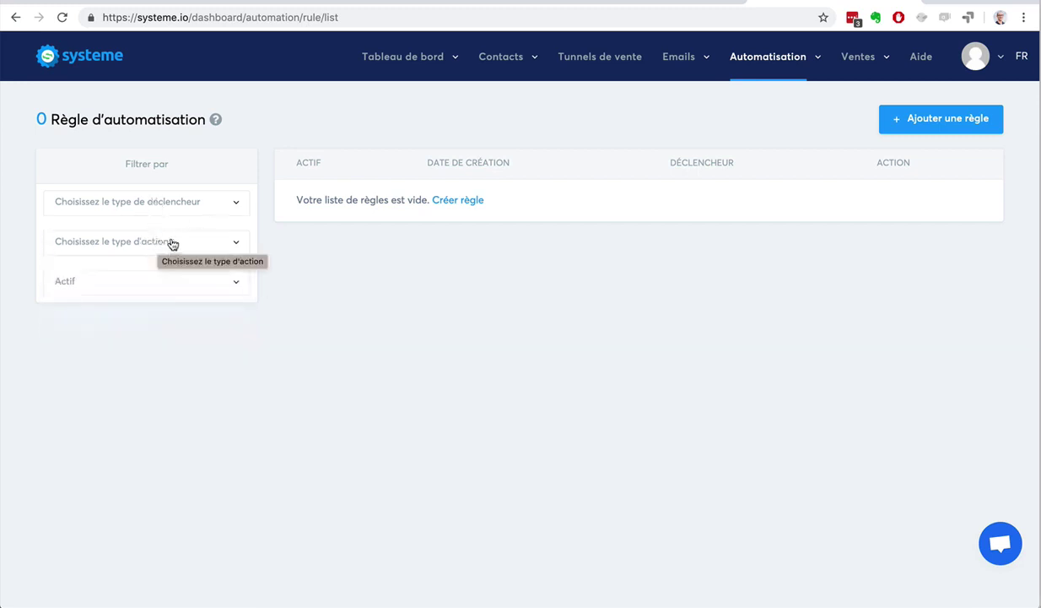
- Start a new automation rule with the trigger "Formulaire souscrit" for the funnel step "Génération d'audience: Formulaire de blog"
{"action": "left_click", "coordinate": [912, 123]}
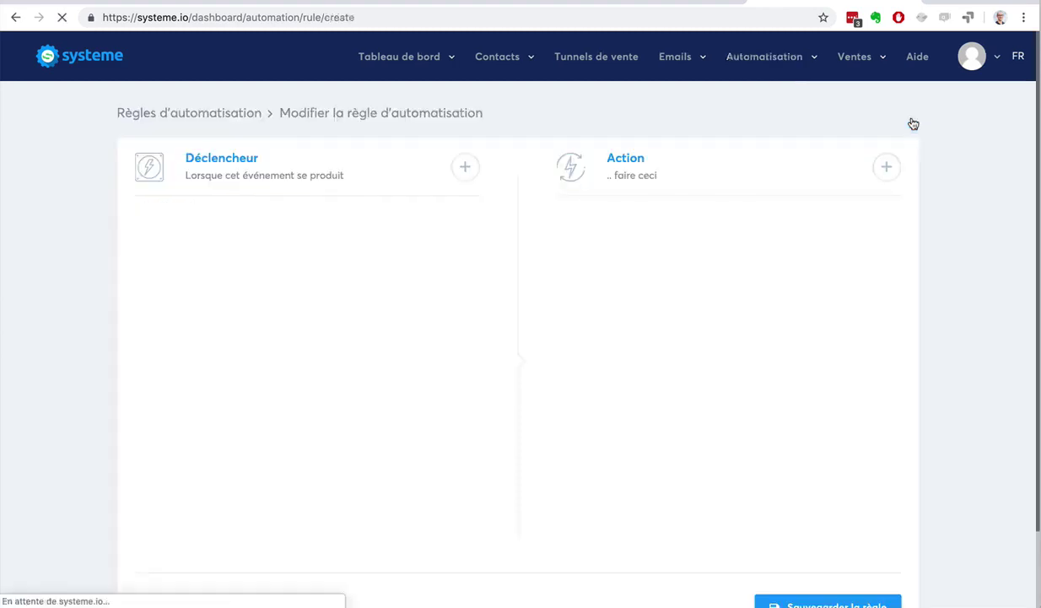
{"action": "left_click", "coordinate": [464, 167]}
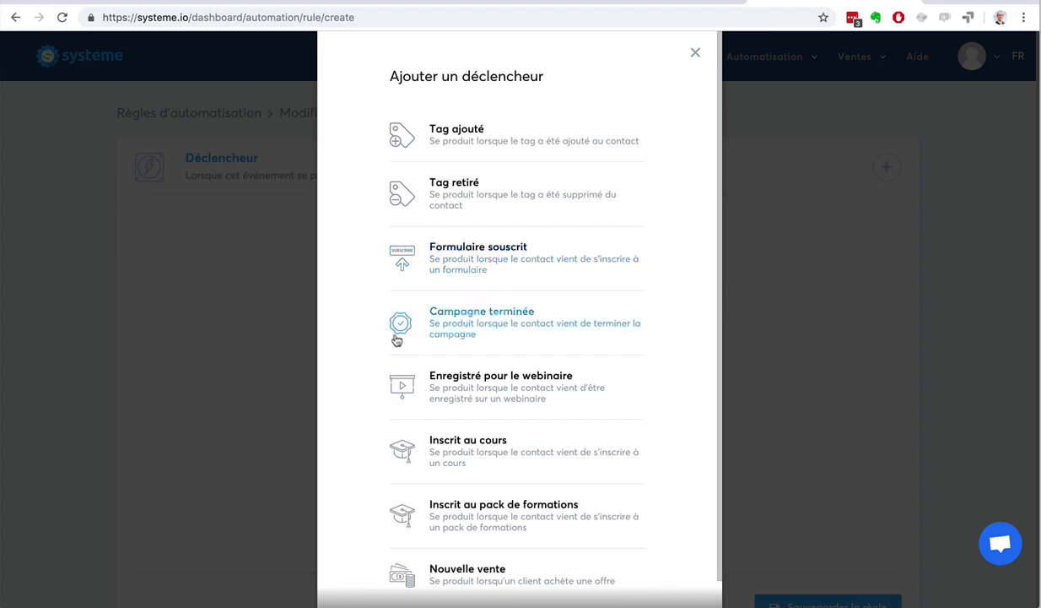
{"action": "scroll", "coordinate": [393, 340], "scroll_direction": "down", "scroll_amount": 1}
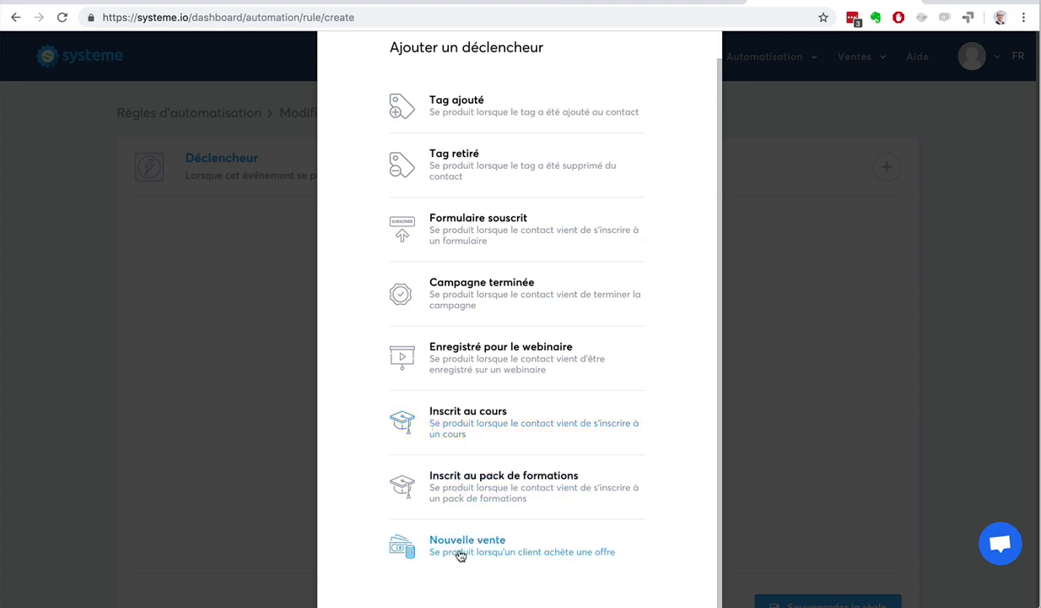
{"action": "left_click", "coordinate": [484, 232]}
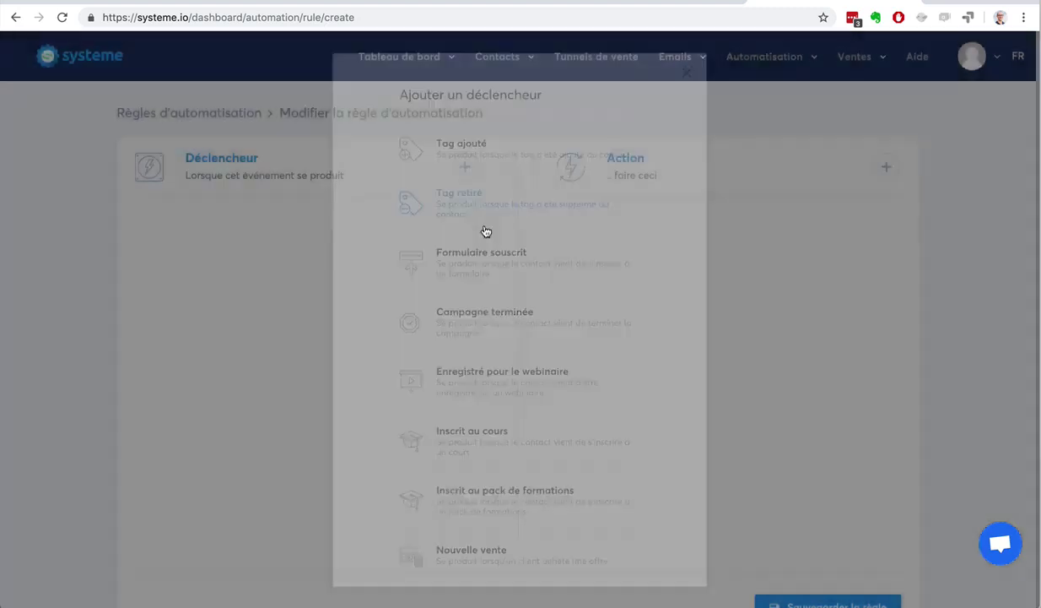
{"action": "left_click", "coordinate": [358, 287]}
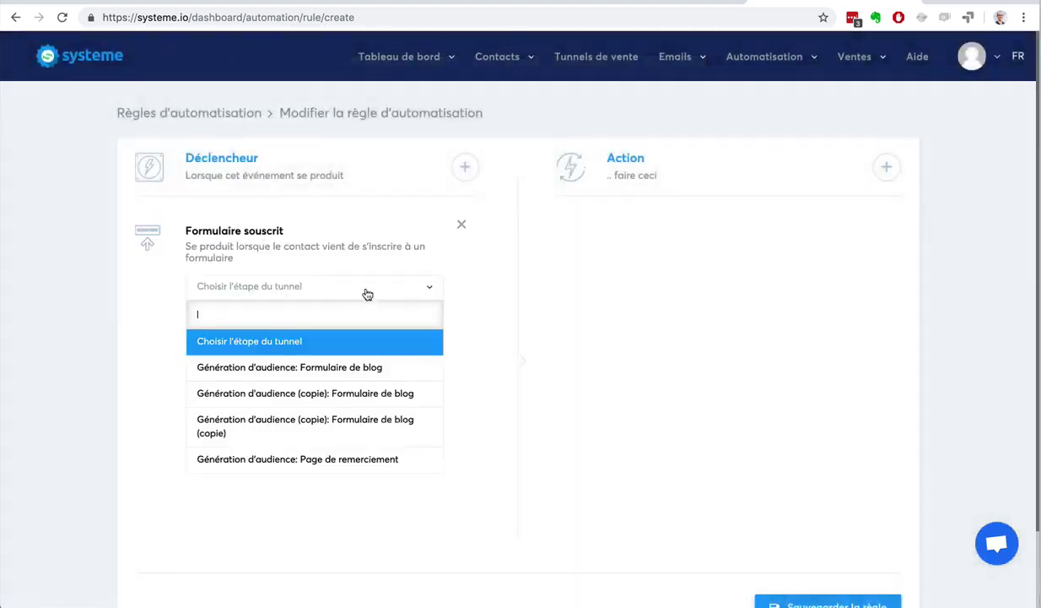
{"action": "left_click", "coordinate": [358, 367]}
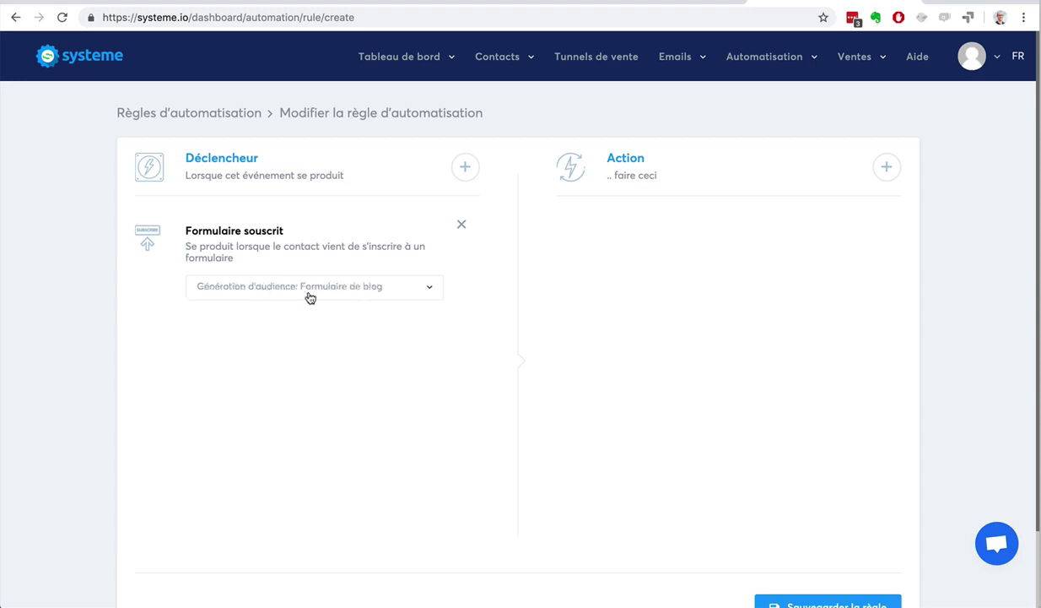
- Add an "Ajouter un tag" action to the rule and choose the tag "Contacts"
{"action": "left_click", "coordinate": [886, 169]}
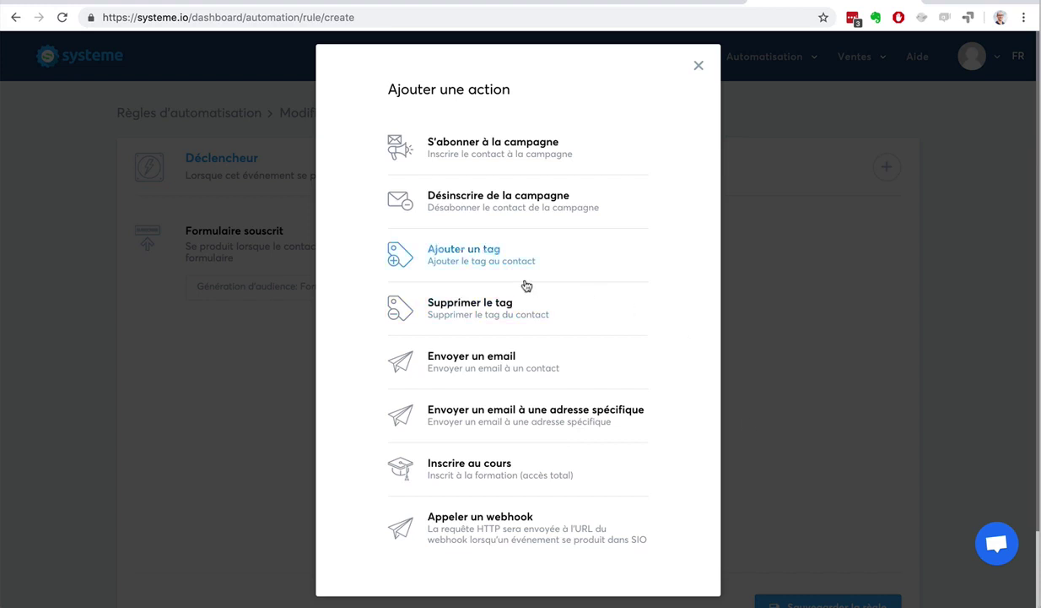
{"action": "left_click", "coordinate": [446, 243]}
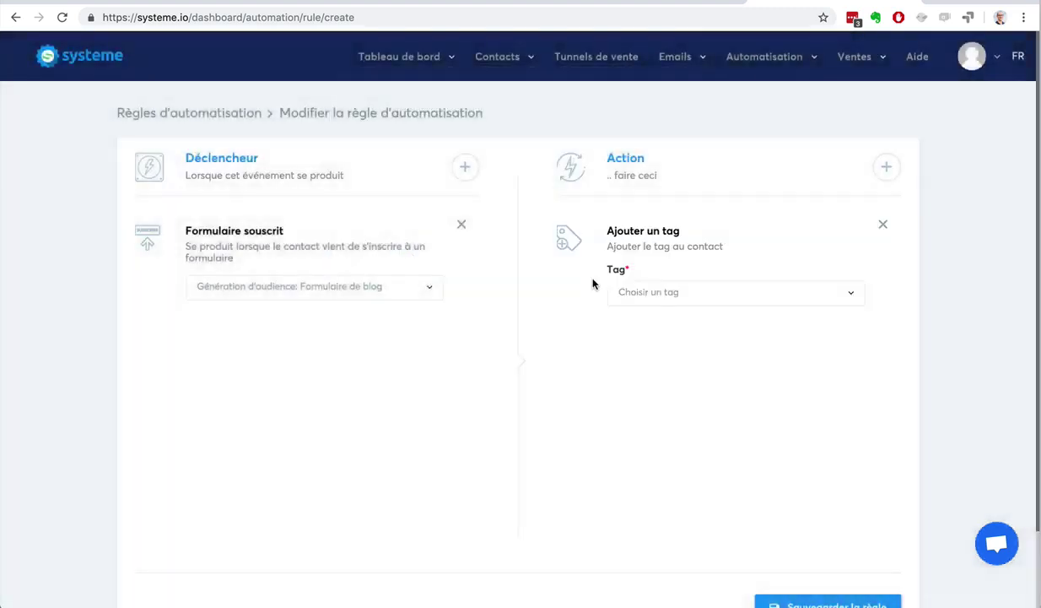
{"action": "left_click", "coordinate": [700, 292]}
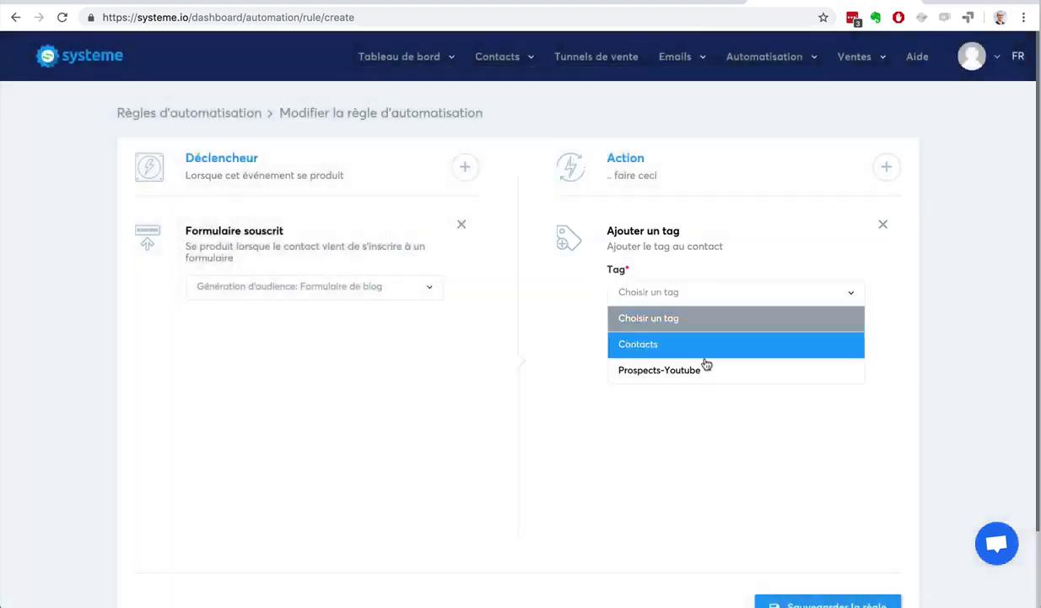
{"action": "left_click", "coordinate": [690, 293]}
{"action": "left_click", "coordinate": [689, 295]}
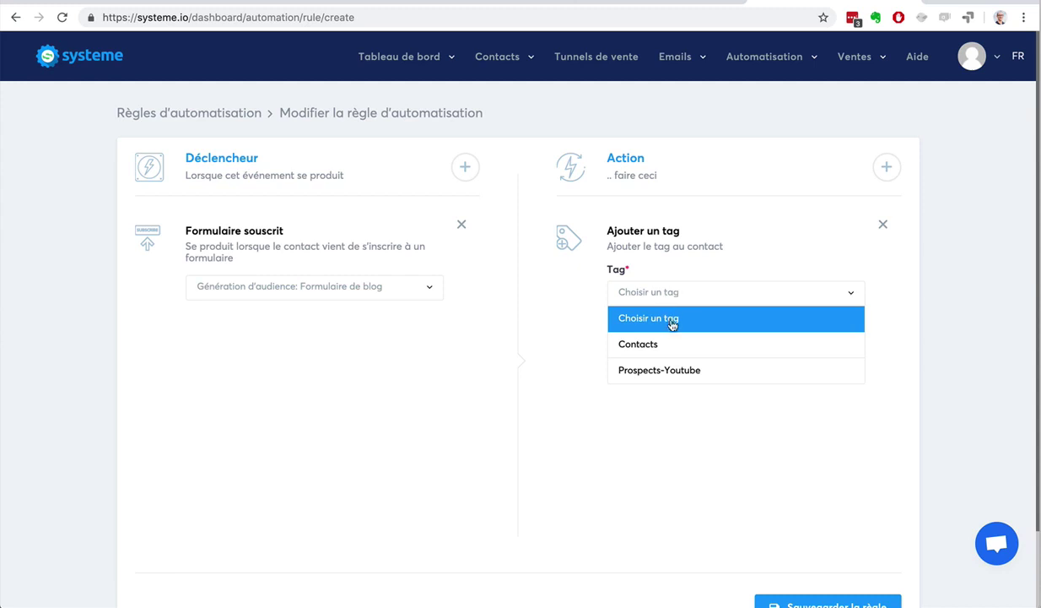
{"action": "left_click", "coordinate": [674, 346]}
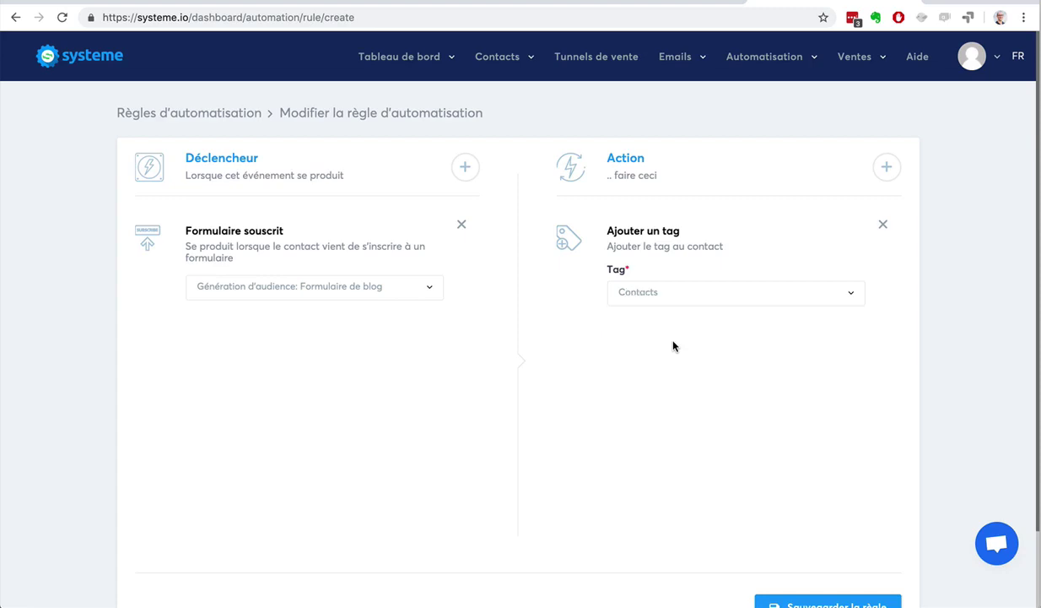
- Add a "S'abonner à la campagne" action to the rule with the campaign "7 conseils pour ..."
{"action": "left_click", "coordinate": [885, 168]}
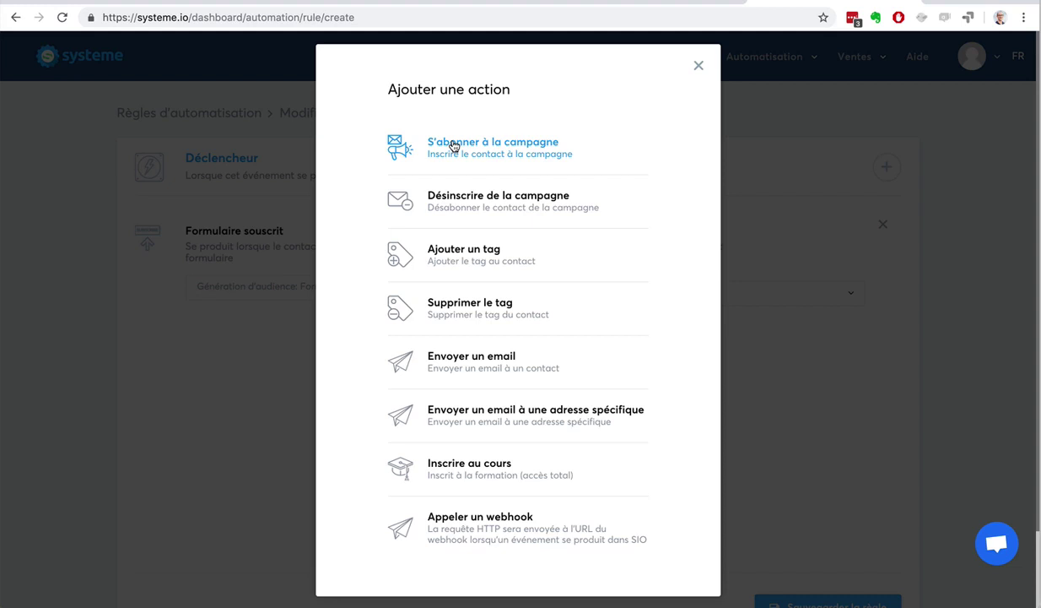
{"action": "left_click", "coordinate": [454, 146]}
{"action": "left_click", "coordinate": [682, 421]}
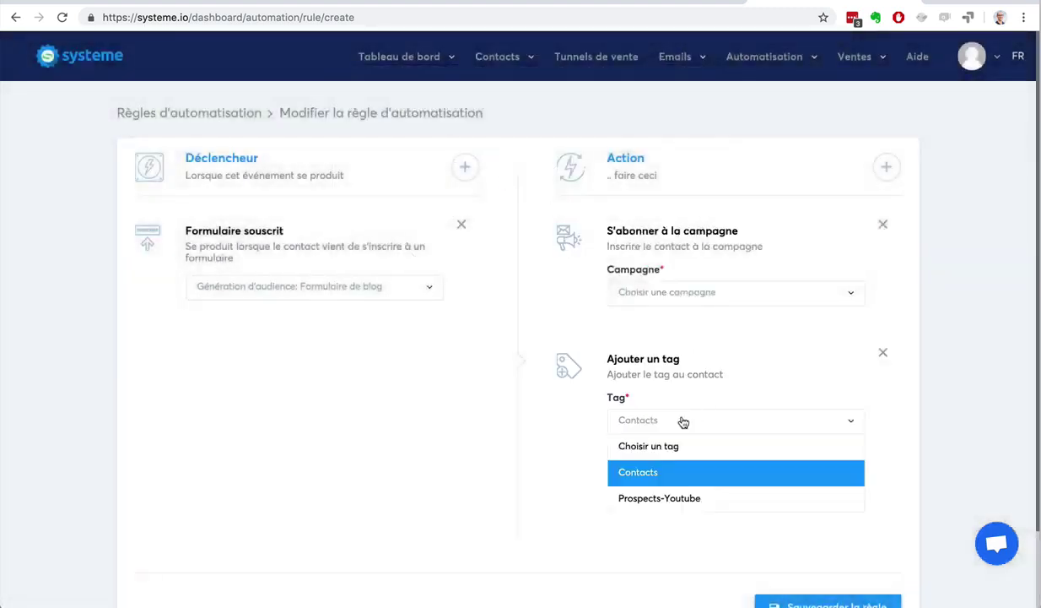
{"action": "left_click", "coordinate": [684, 421]}
{"action": "left_click", "coordinate": [684, 293]}
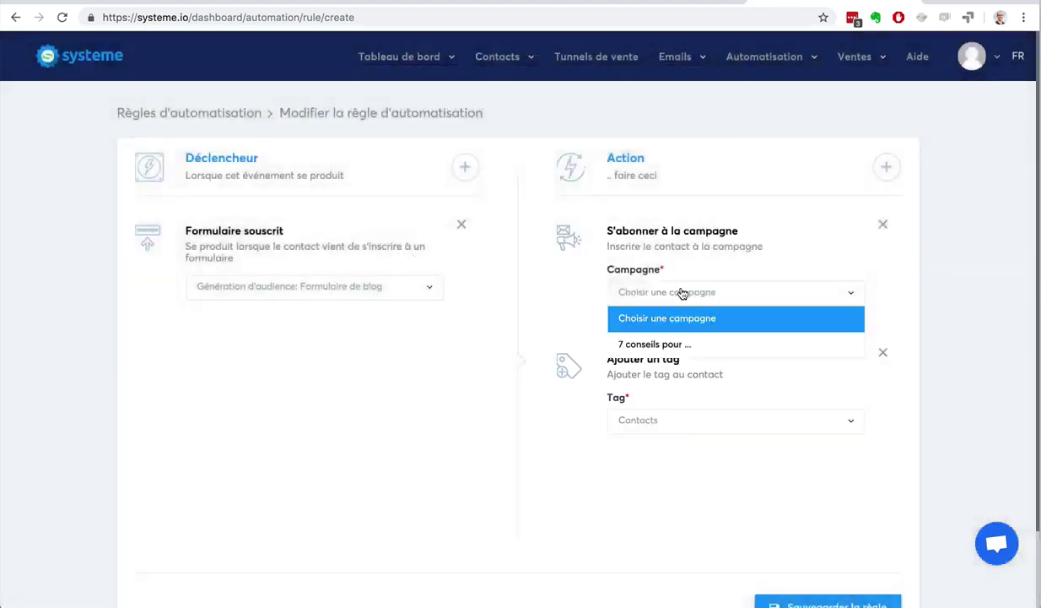
{"action": "left_click", "coordinate": [683, 344]}
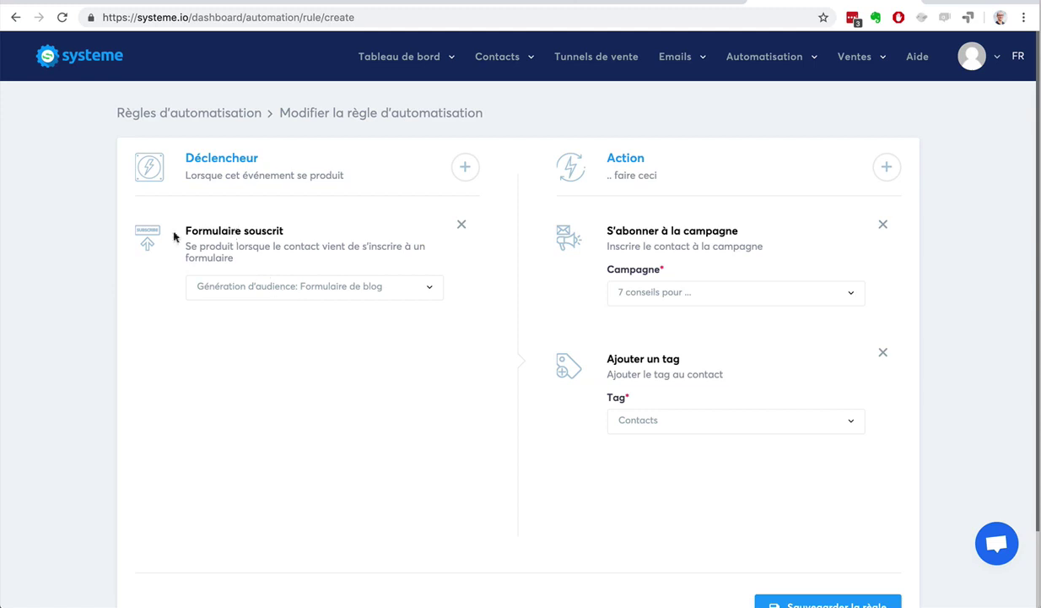
{"action": "left_click_drag", "start_coordinate": [183, 229], "coordinate": [288, 228]}
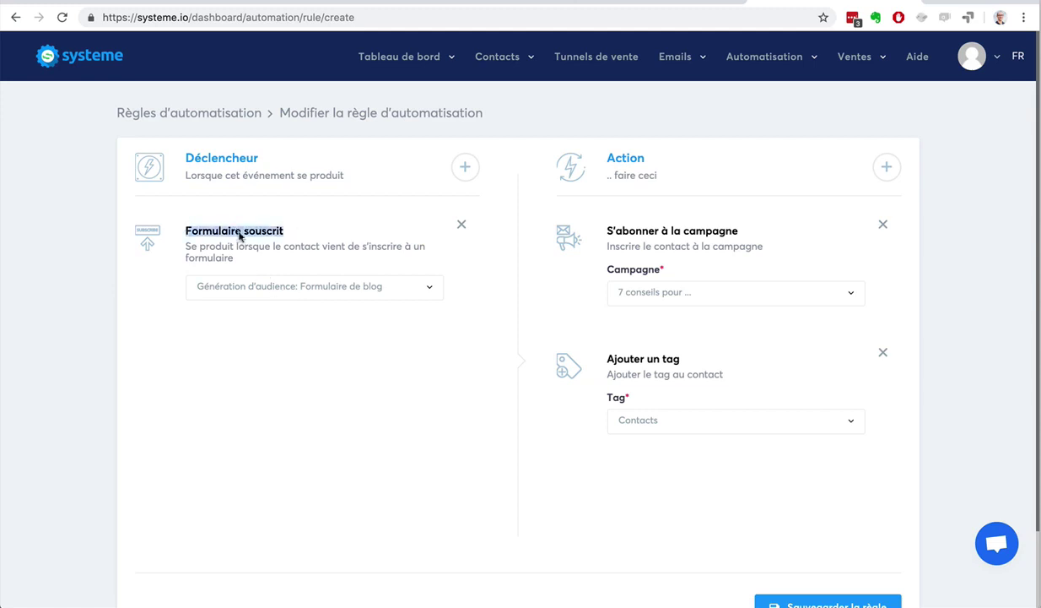
{"action": "left_click", "coordinate": [219, 233]}
{"action": "left_click_drag", "start_coordinate": [218, 233], "coordinate": [284, 231]}
{"action": "left_click_drag", "start_coordinate": [589, 223], "coordinate": [720, 231]}
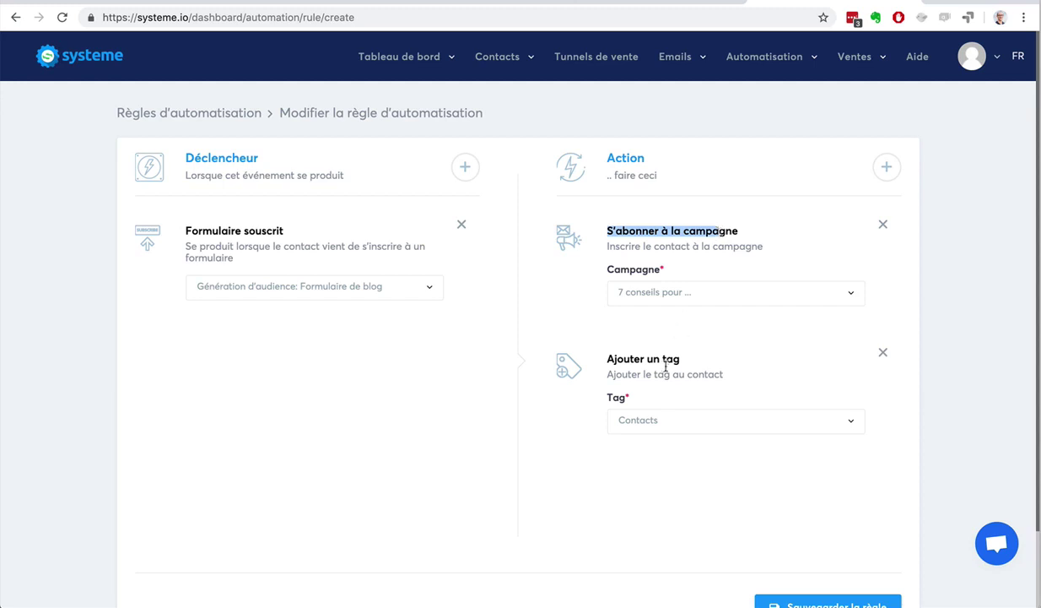
{"action": "left_click_drag", "start_coordinate": [615, 359], "coordinate": [633, 358]}
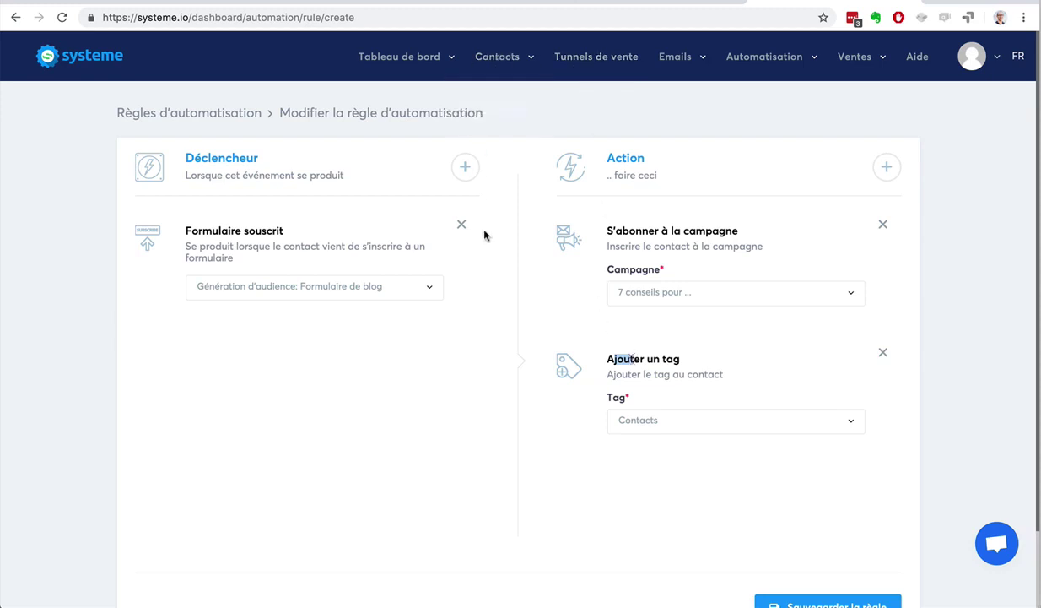
- Save the new automation rule
{"action": "scroll", "coordinate": [843, 456], "scroll_direction": "down", "scroll_amount": 2}
{"action": "left_click", "coordinate": [808, 530]}
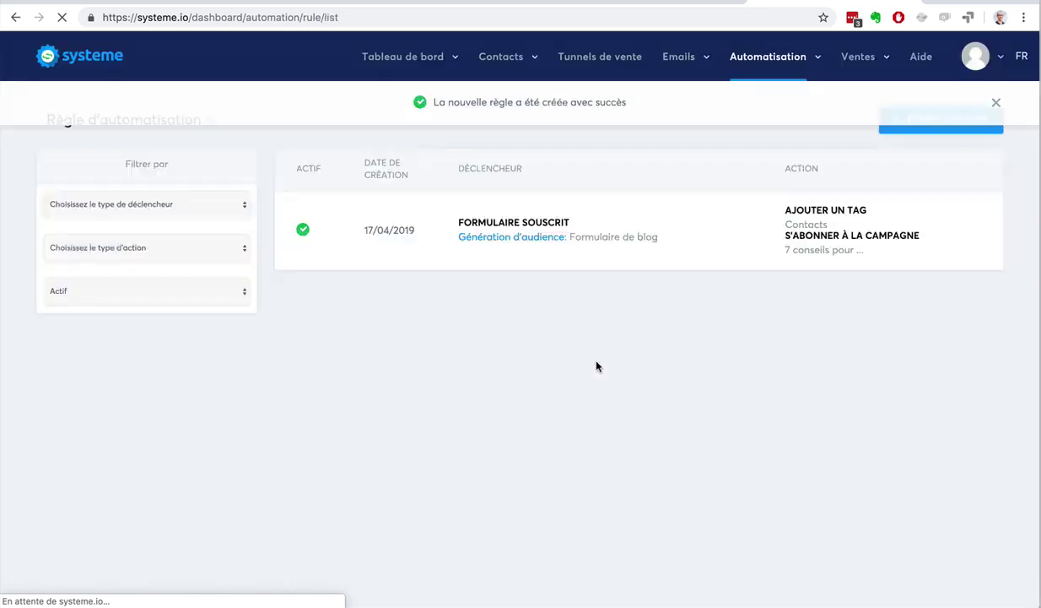
- Open the contacts list and enable the Tag filter with the condition "Aucun tag"
{"action": "mouse_move", "coordinate": [497, 70]}
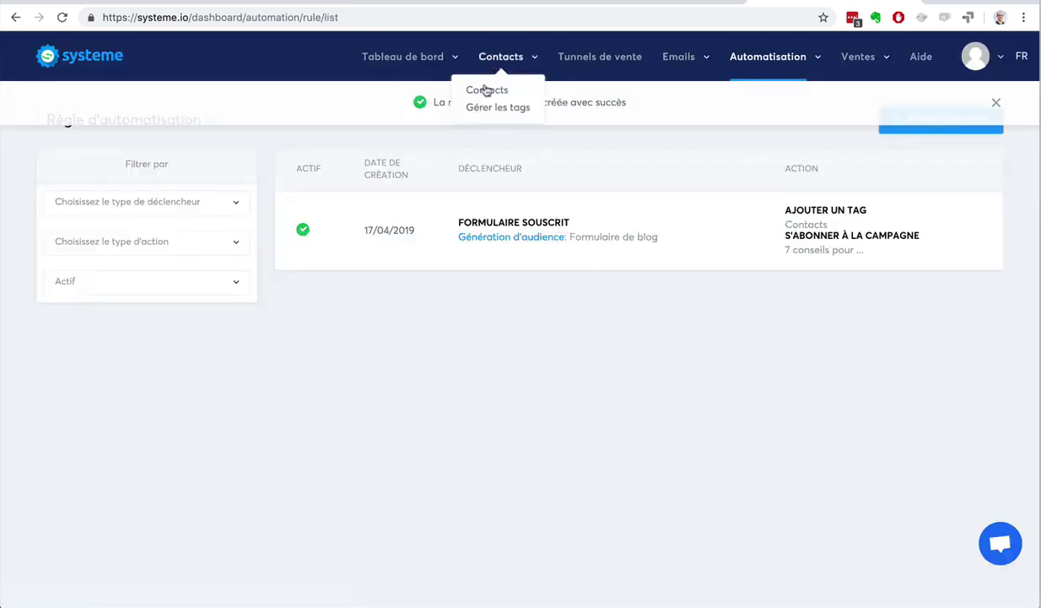
{"action": "left_click", "coordinate": [487, 91]}
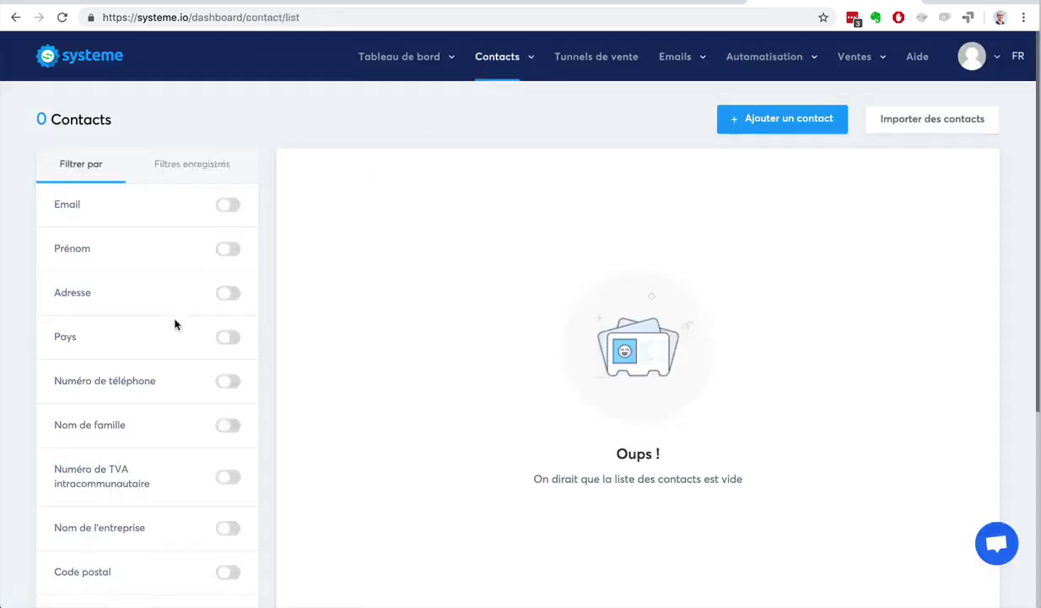
{"action": "scroll", "coordinate": [175, 323], "scroll_direction": "down", "scroll_amount": 4}
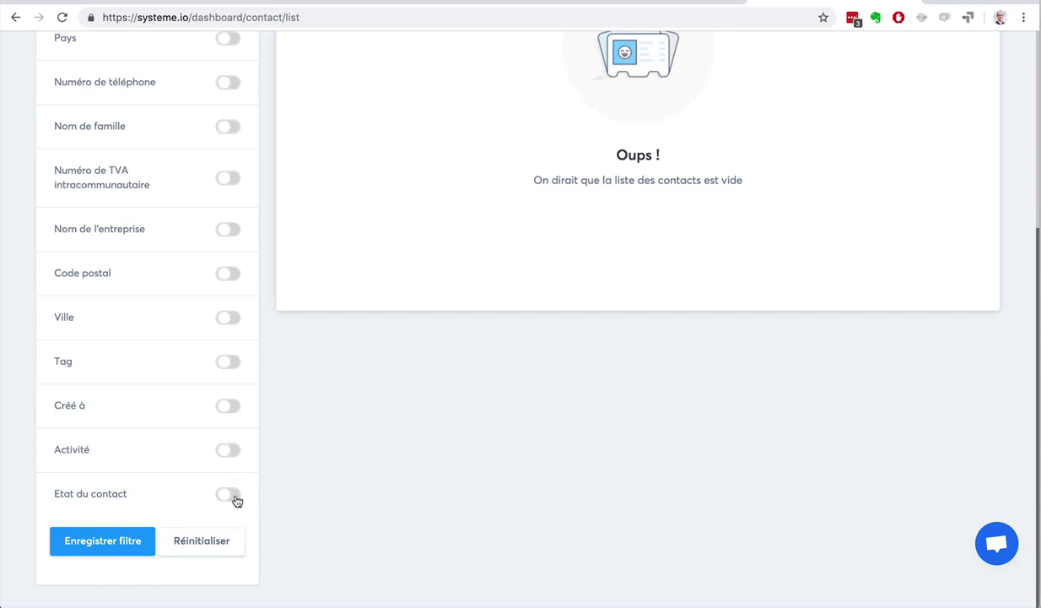
{"action": "left_click", "coordinate": [230, 365]}
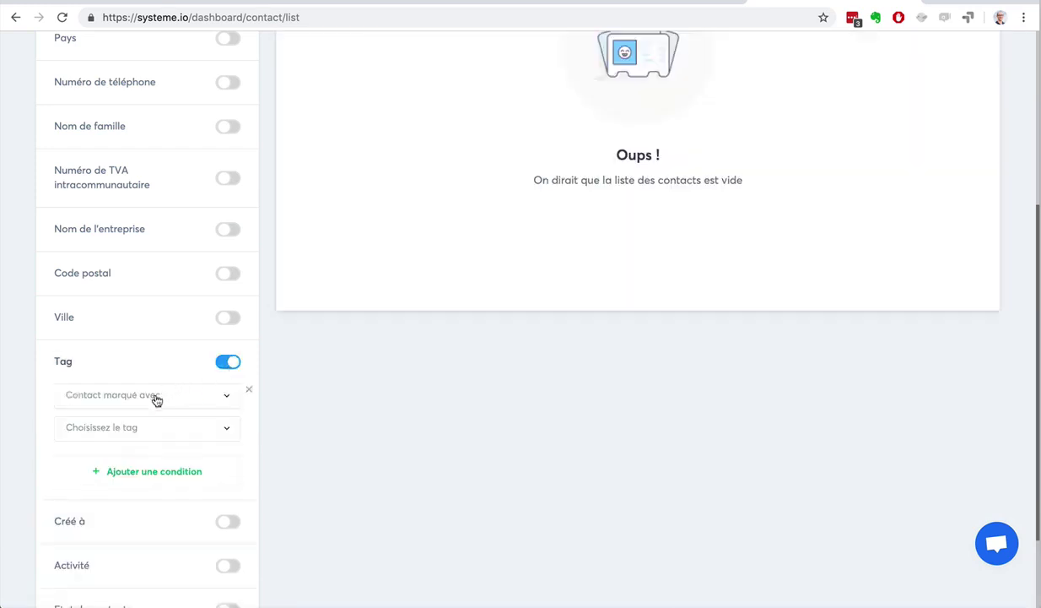
{"action": "left_click", "coordinate": [155, 397]}
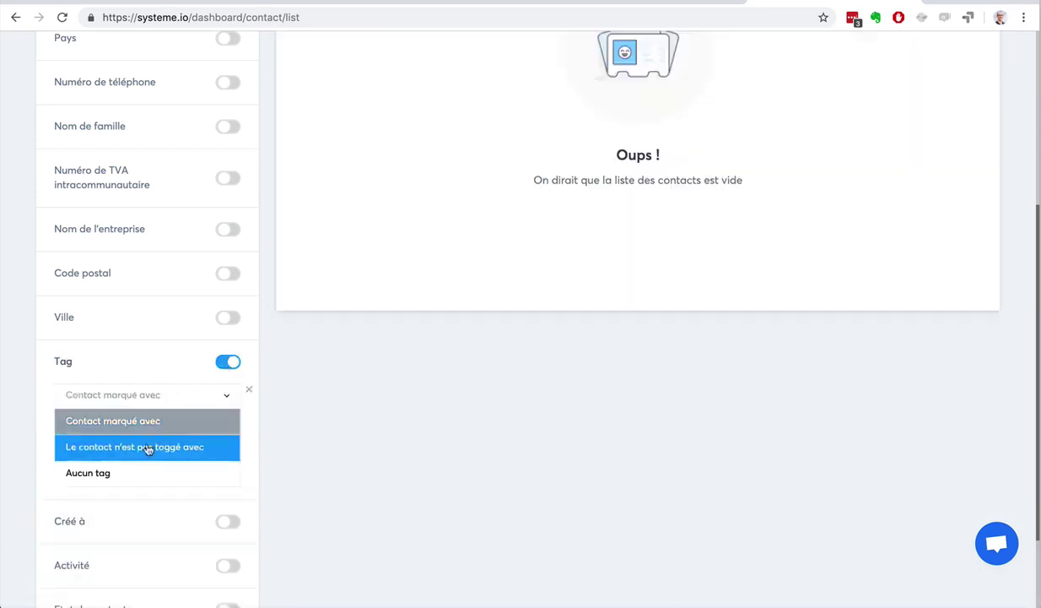
{"action": "left_click", "coordinate": [141, 472]}
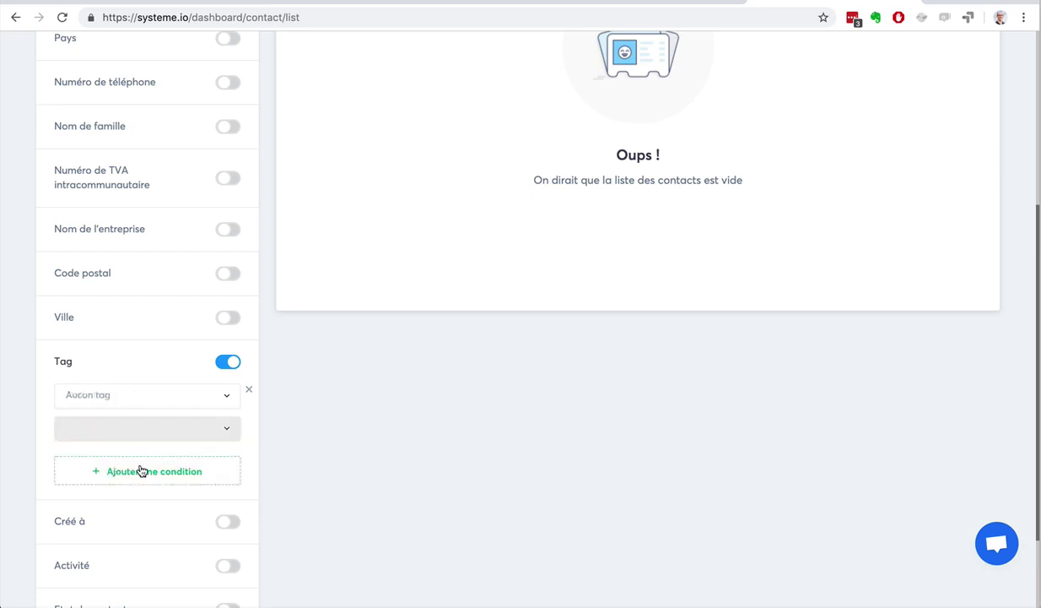
- Open the list of automation rules
{"action": "scroll", "coordinate": [426, 253], "scroll_direction": "up", "scroll_amount": 3}
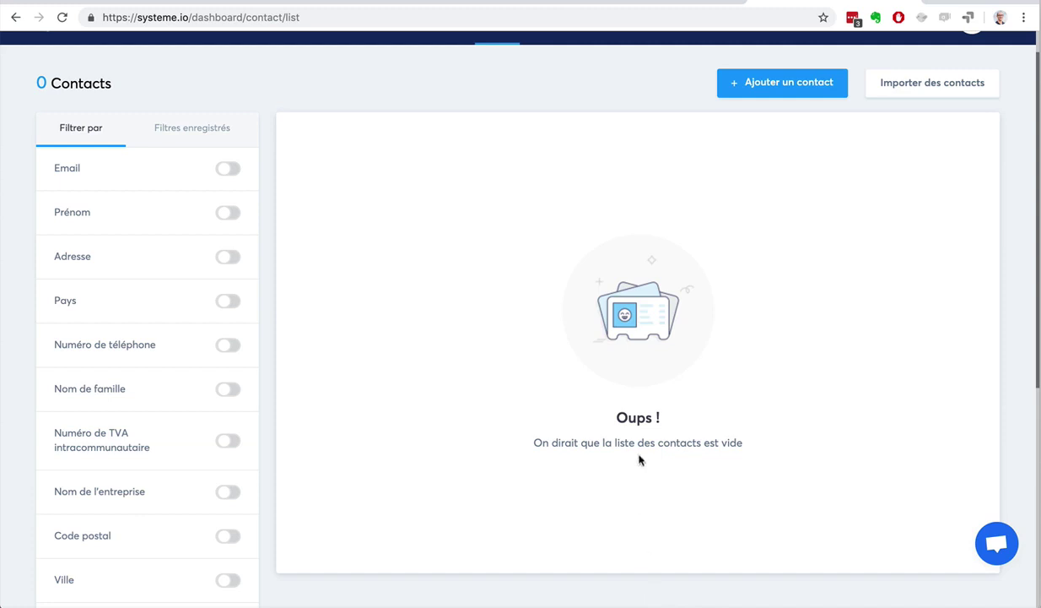
{"action": "scroll", "coordinate": [604, 422], "scroll_direction": "up", "scroll_amount": 1}
{"action": "mouse_move", "coordinate": [769, 56]}
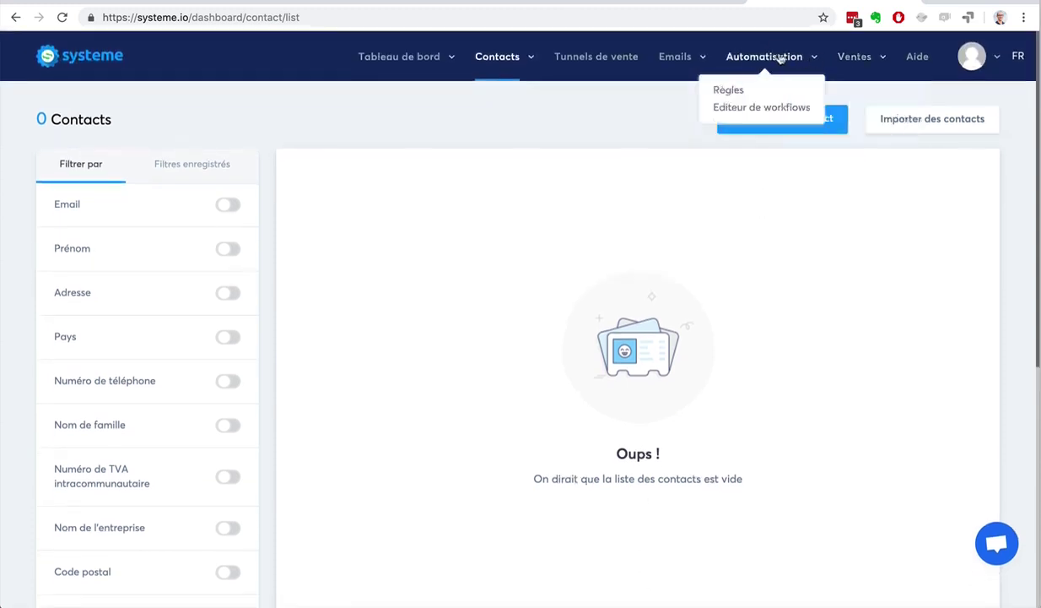
{"action": "left_click", "coordinate": [730, 90]}
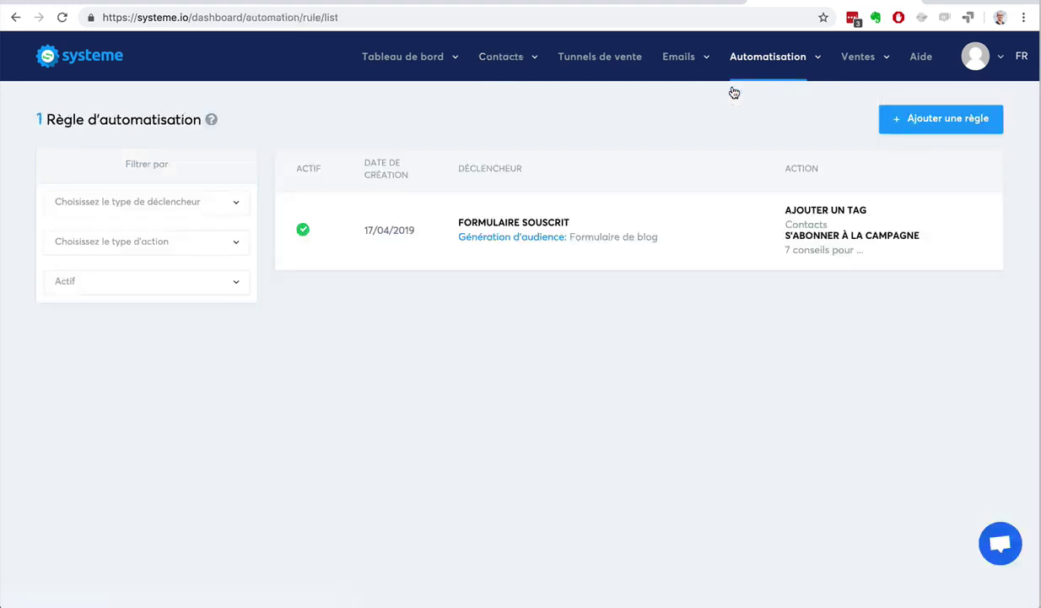
- Open the workflow editor and create a new workflow named "Workflow"
{"action": "mouse_move", "coordinate": [717, 74]}
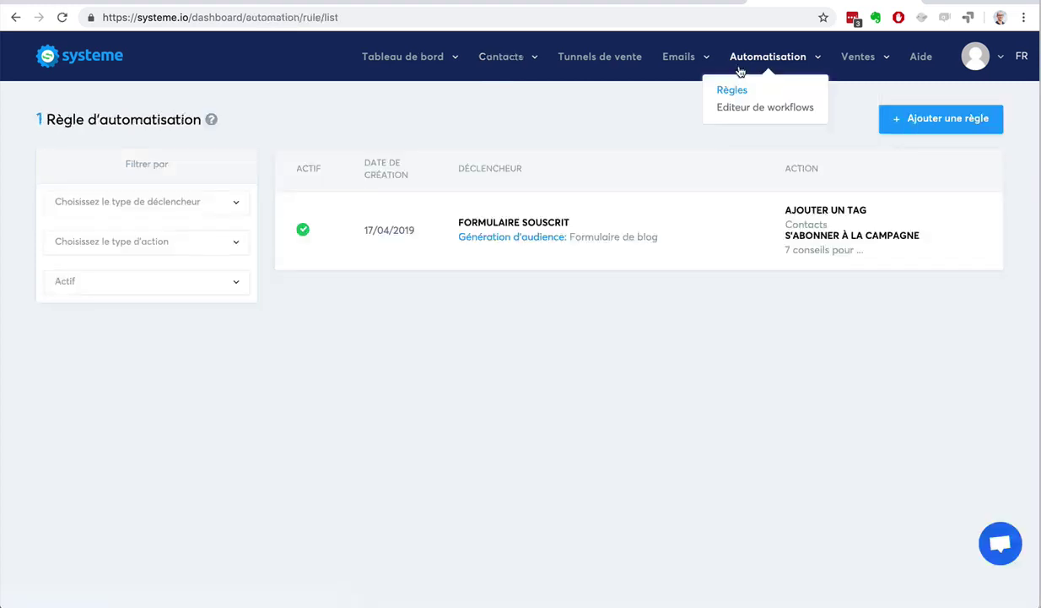
{"action": "left_click", "coordinate": [739, 108]}
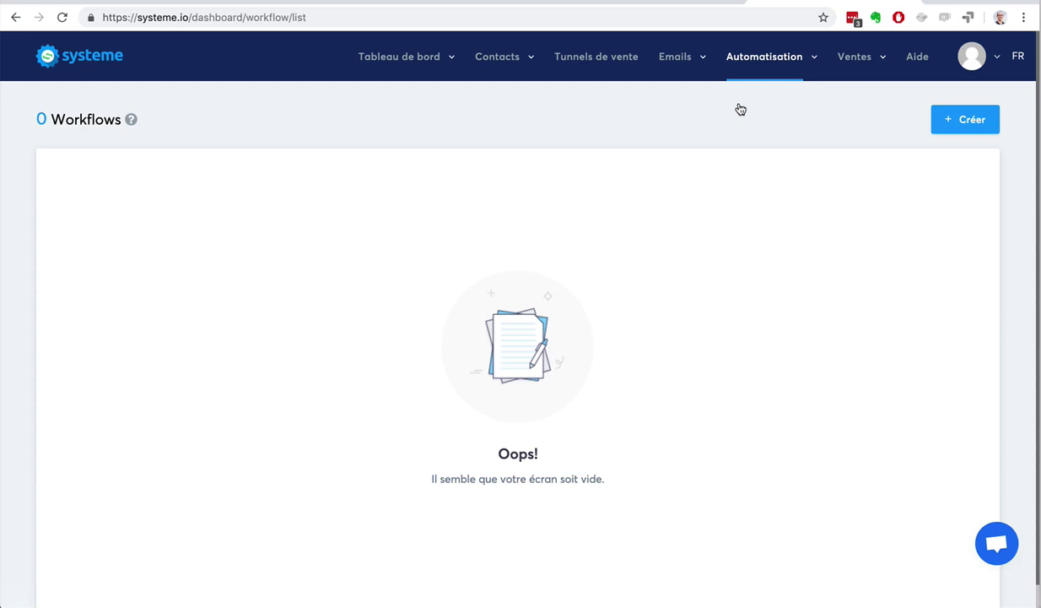
{"action": "left_click", "coordinate": [962, 120]}
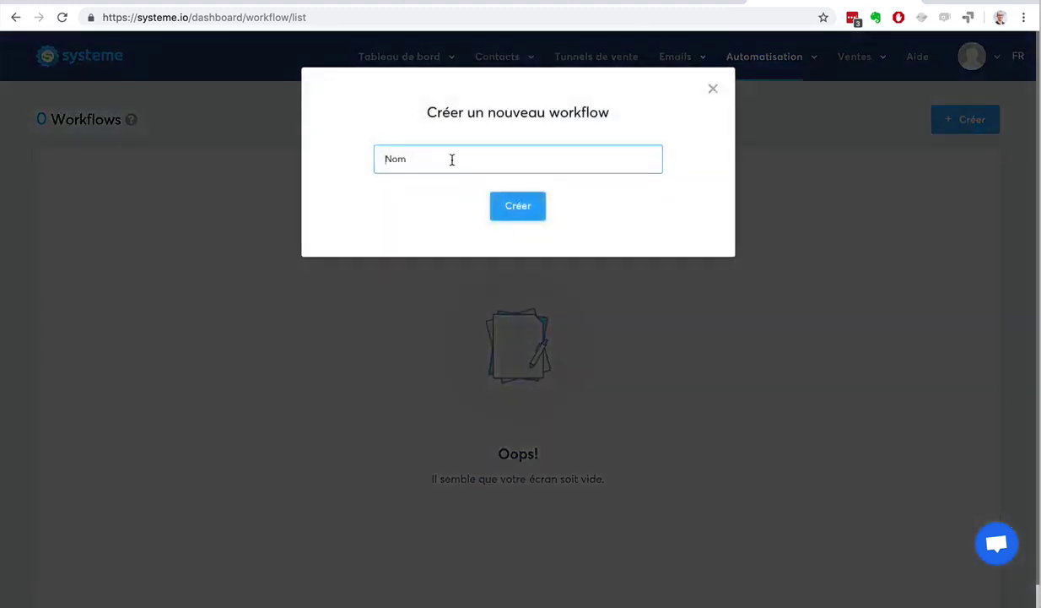
{"action": "type", "text": "Workflow"}
{"action": "left_click", "coordinate": [505, 203]}
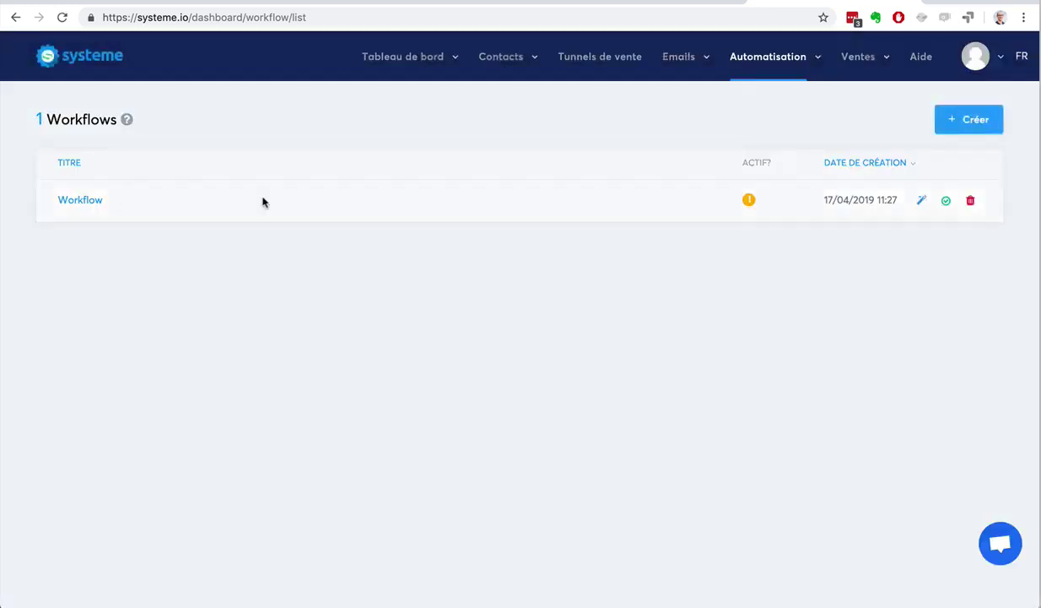
- Open the new workflow and create a "Formulaire d'inscription" trigger for the form "Formulaire de blog" from "Génération d'audience"
{"action": "left_click", "coordinate": [81, 200]}
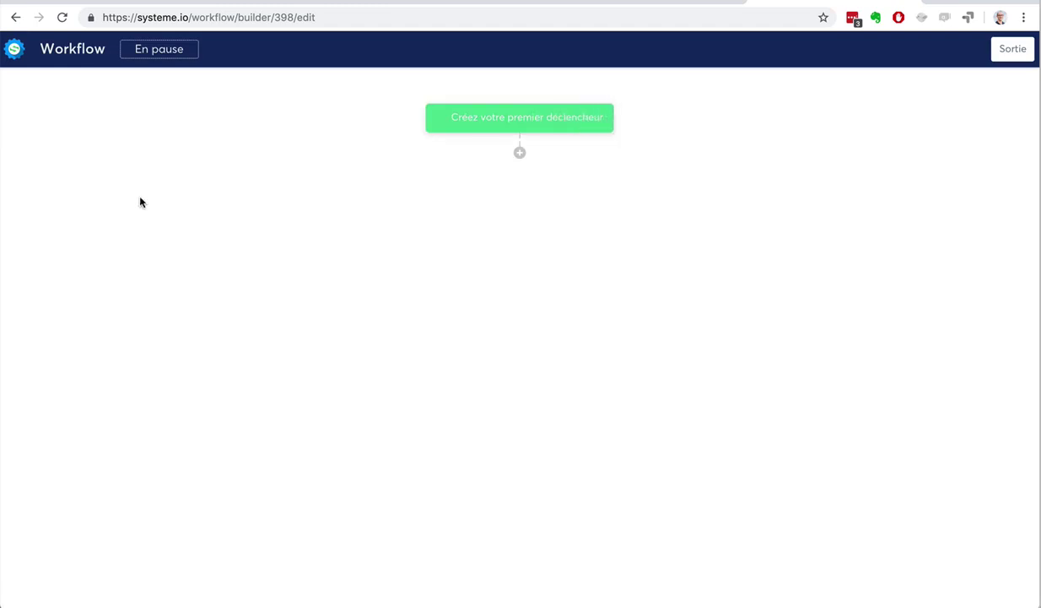
{"action": "left_click", "coordinate": [536, 122]}
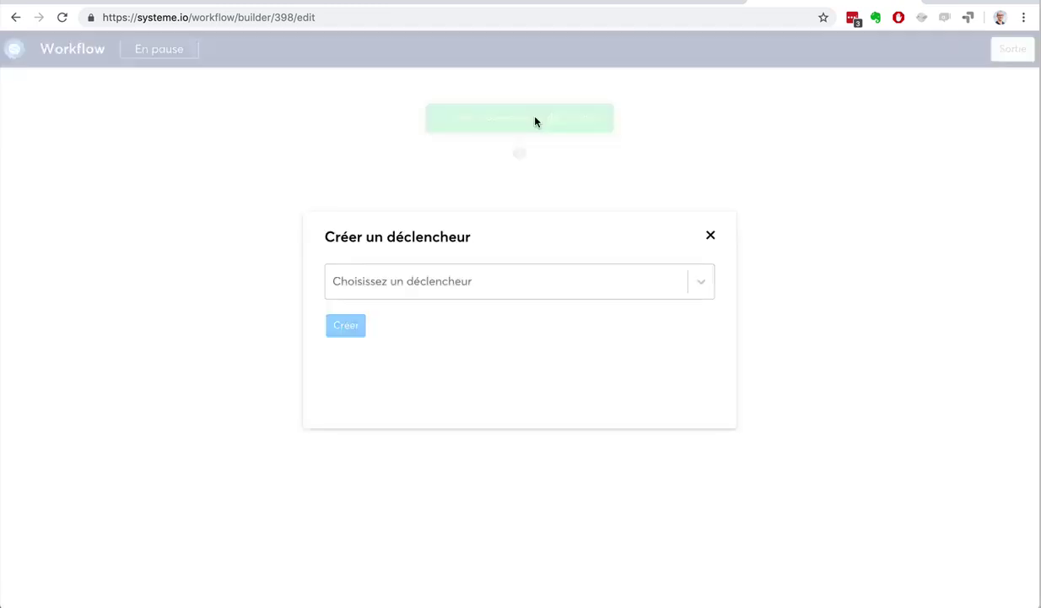
{"action": "left_click", "coordinate": [518, 274]}
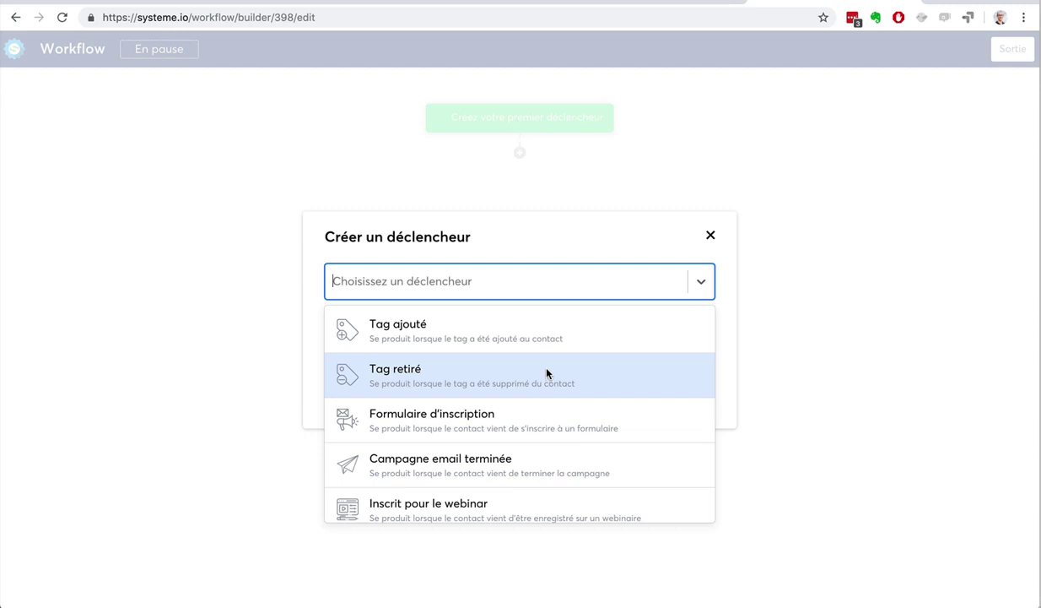
{"action": "left_click", "coordinate": [549, 414]}
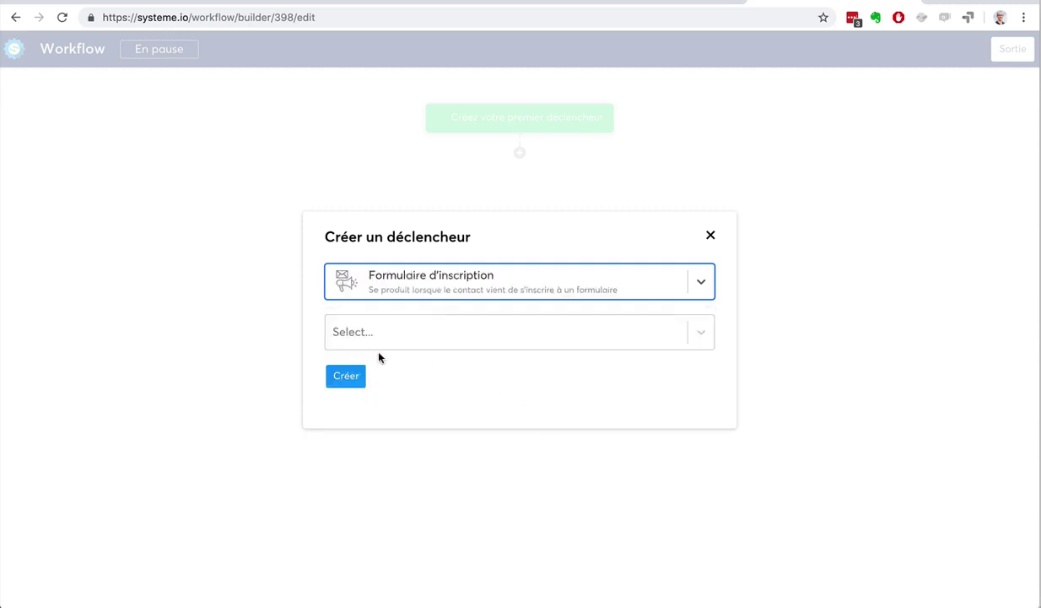
{"action": "left_click", "coordinate": [444, 337]}
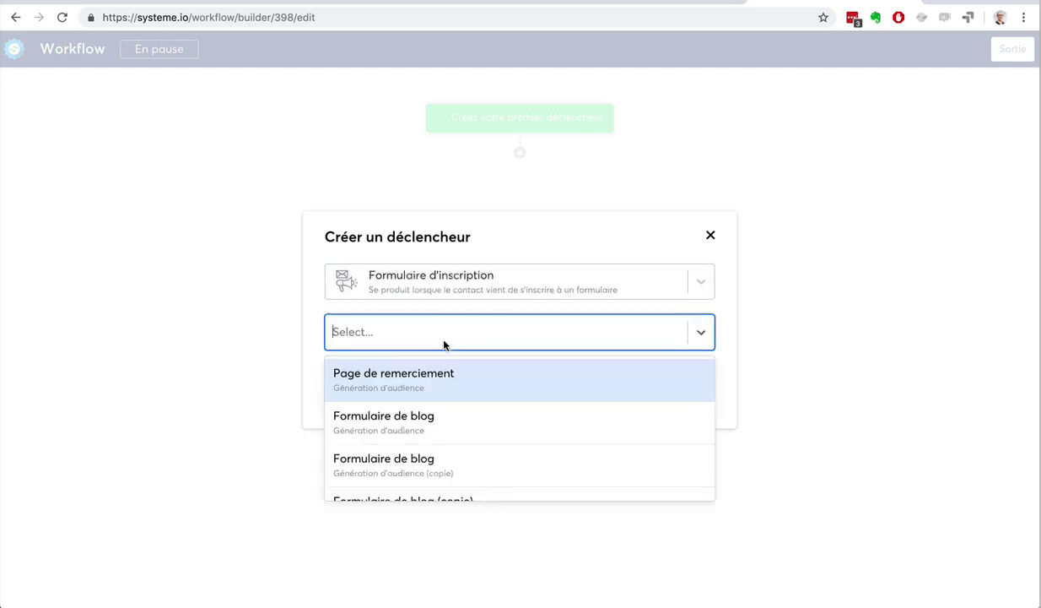
{"action": "left_click", "coordinate": [448, 422]}
{"action": "left_click", "coordinate": [344, 374]}
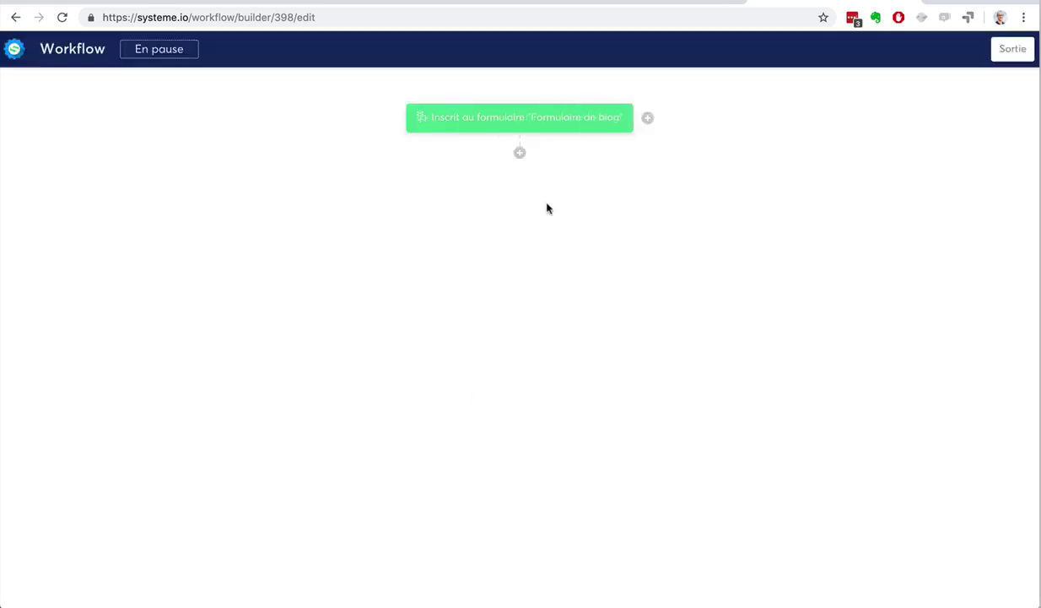
- Add an "Ajouter un tag" action with the tag "Contacts" below the form trigger
{"action": "left_click", "coordinate": [520, 154]}
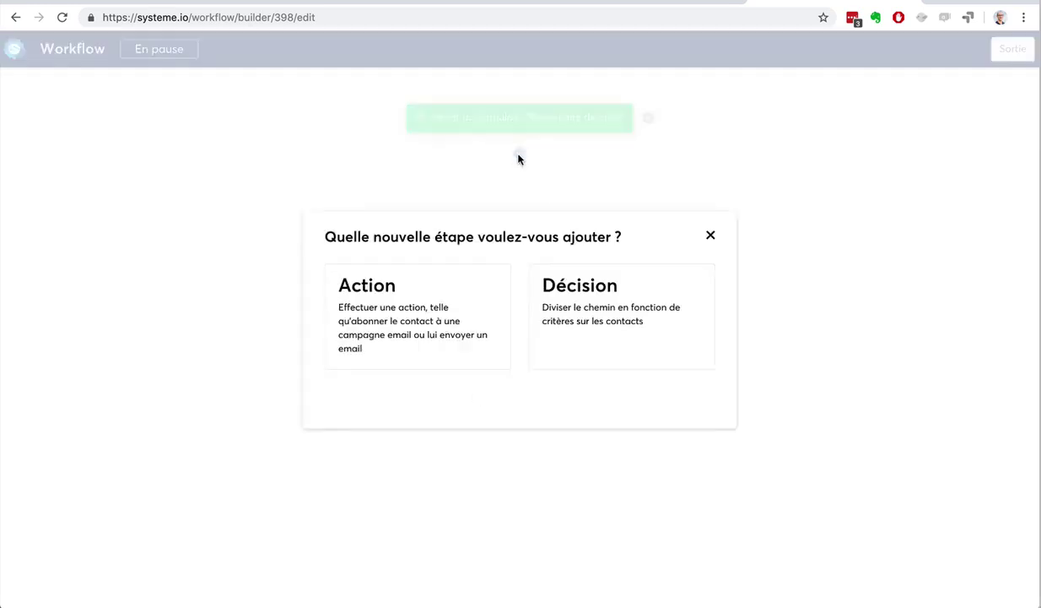
{"action": "left_click", "coordinate": [418, 317]}
{"action": "left_click", "coordinate": [424, 292]}
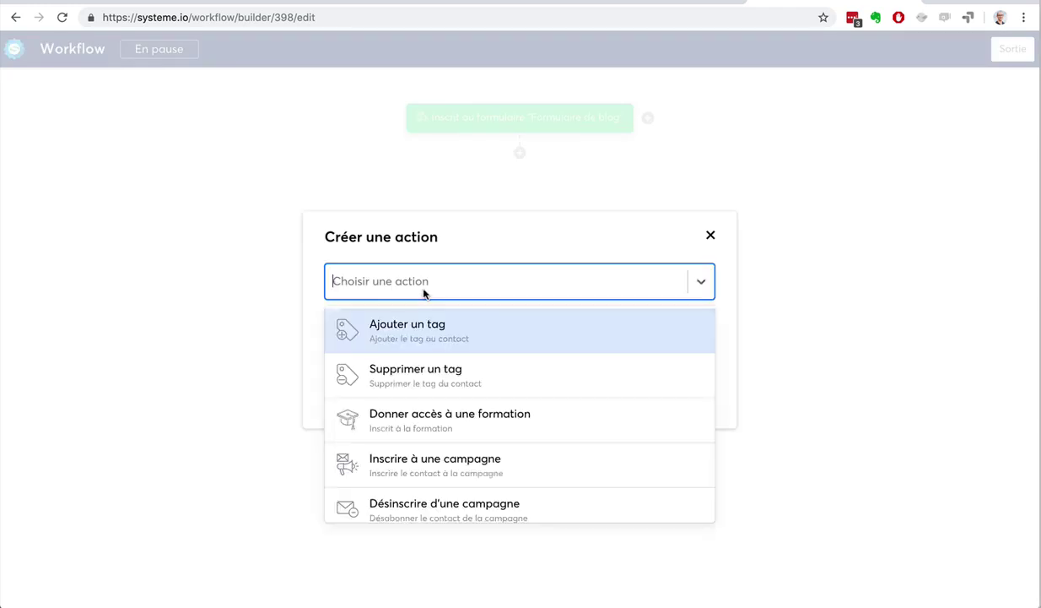
{"action": "left_click", "coordinate": [435, 341]}
{"action": "left_click", "coordinate": [393, 327]}
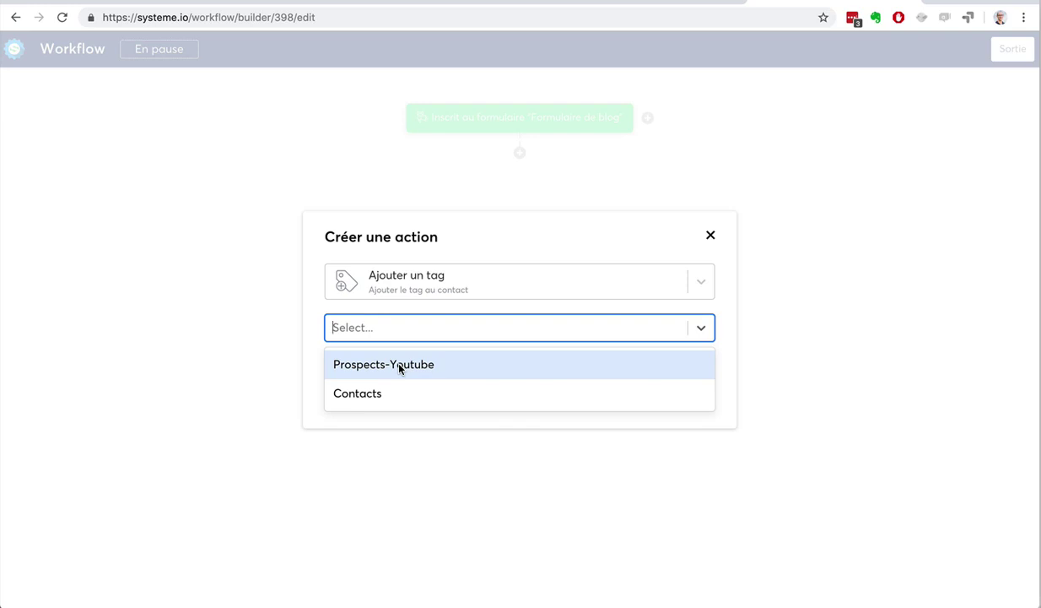
{"action": "left_click", "coordinate": [400, 392]}
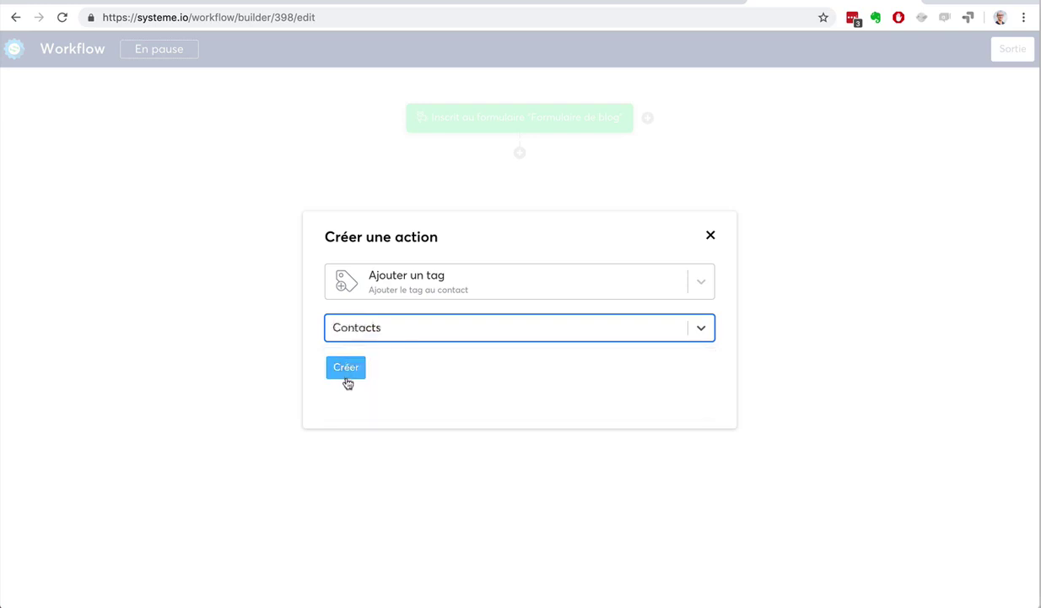
{"action": "left_click", "coordinate": [347, 367]}
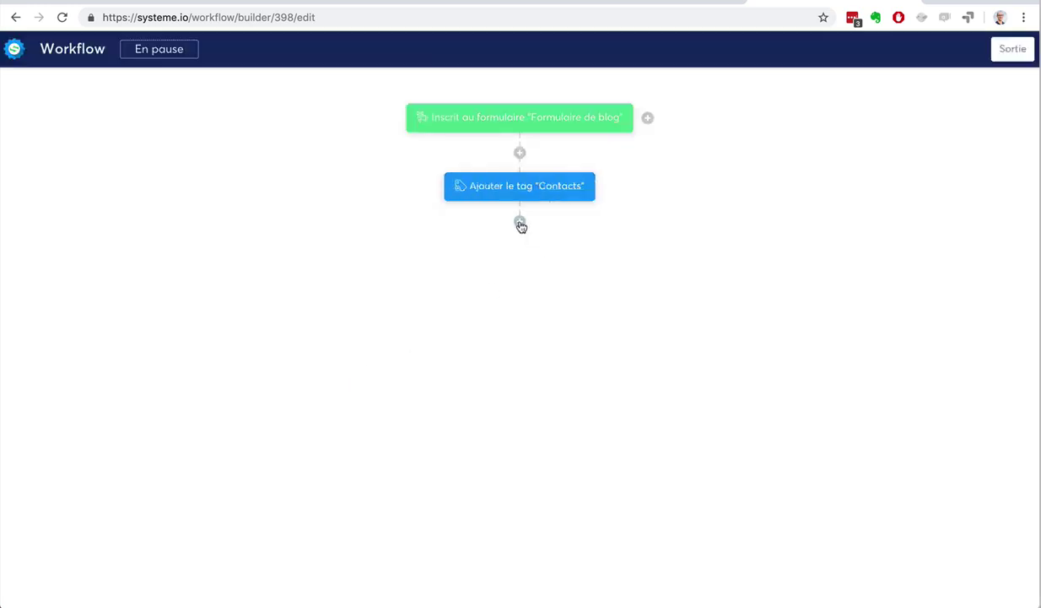
{"action": "left_click", "coordinate": [520, 224]}
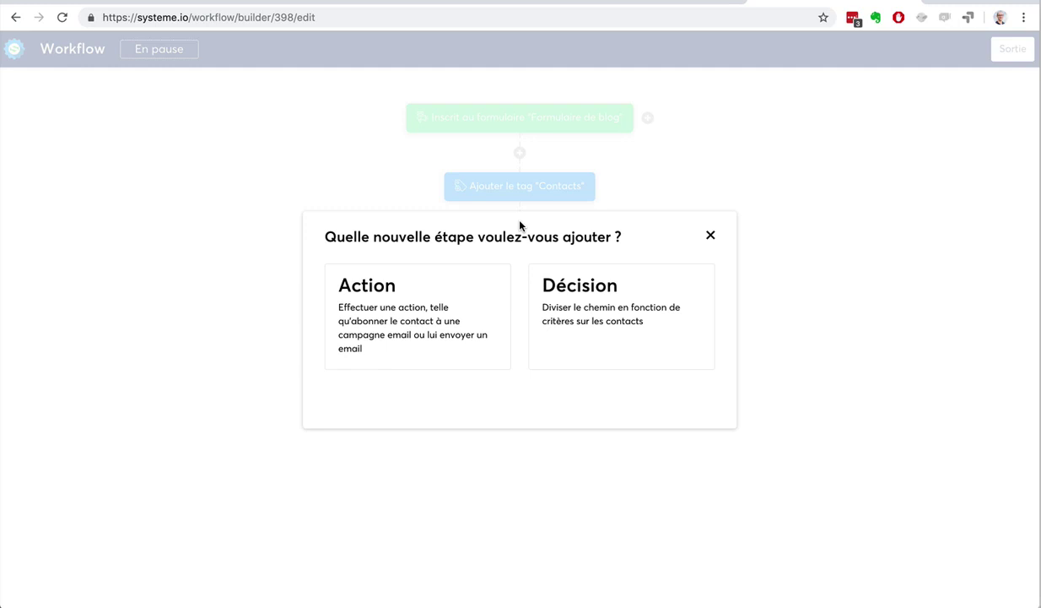
{"action": "left_click", "coordinate": [393, 317]}
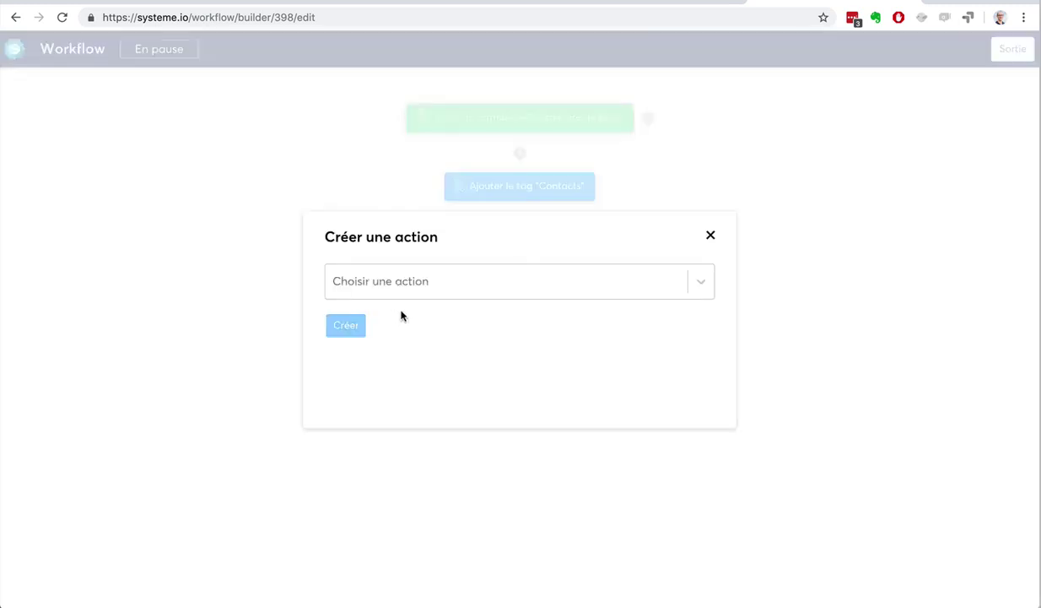
{"action": "left_click", "coordinate": [416, 286]}
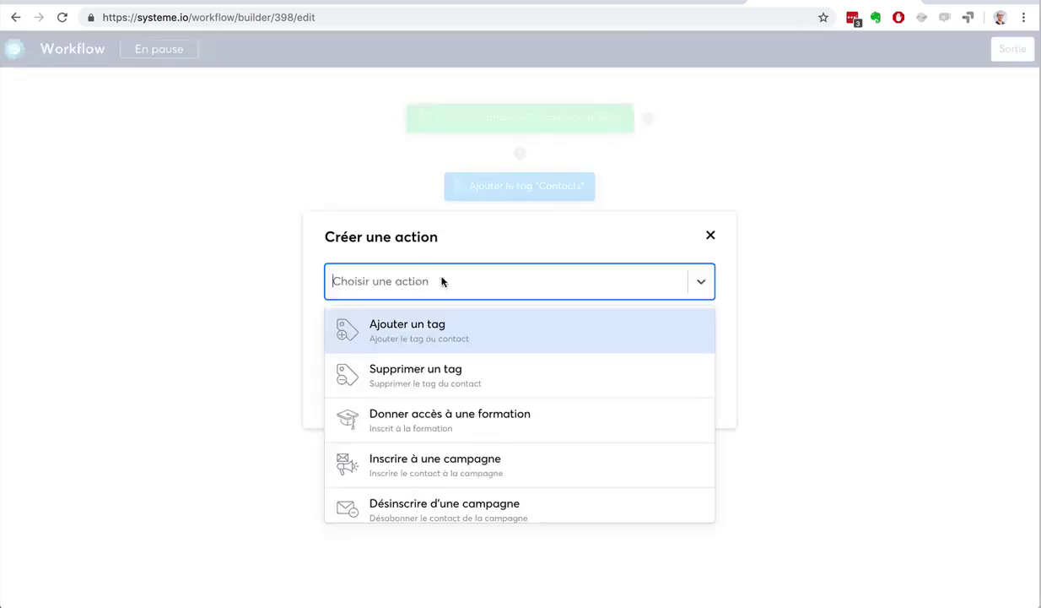
{"action": "scroll", "coordinate": [591, 372], "scroll_direction": "down", "scroll_amount": 2}
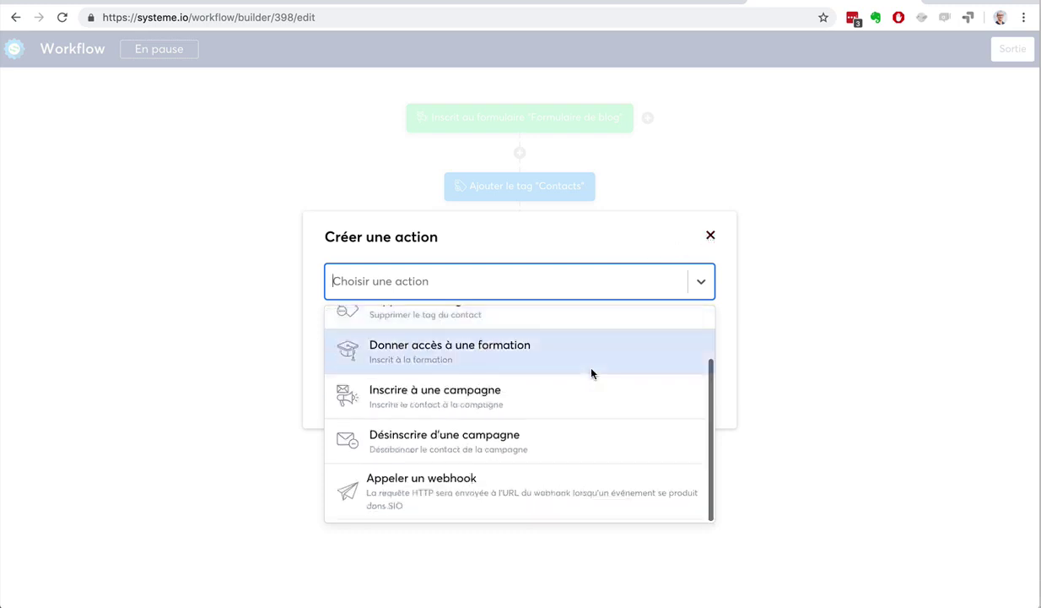
{"action": "left_click", "coordinate": [711, 237]}
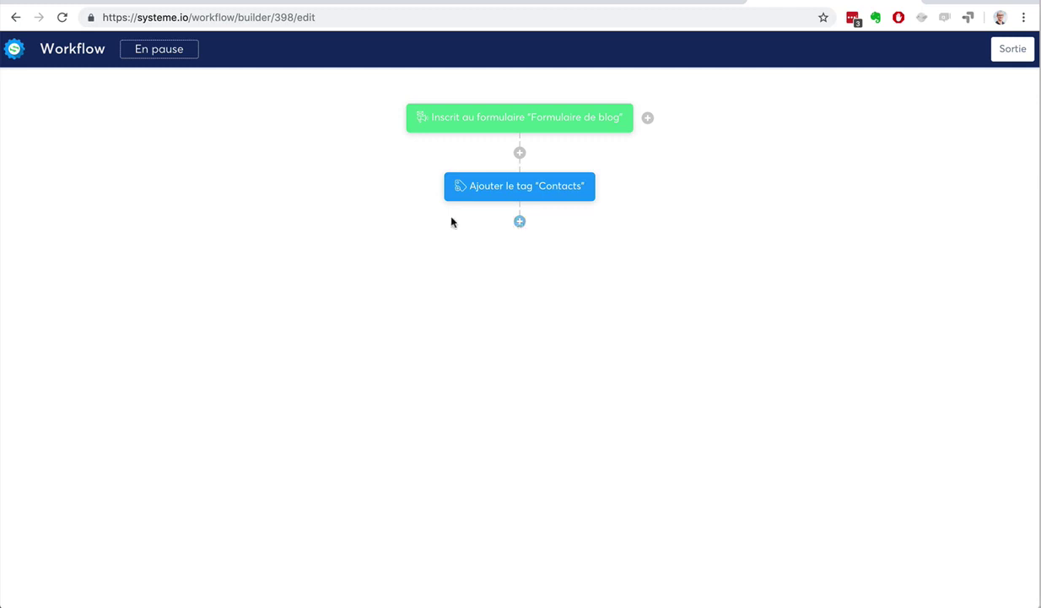
{"action": "left_click", "coordinate": [520, 221]}
{"action": "left_click", "coordinate": [580, 291]}
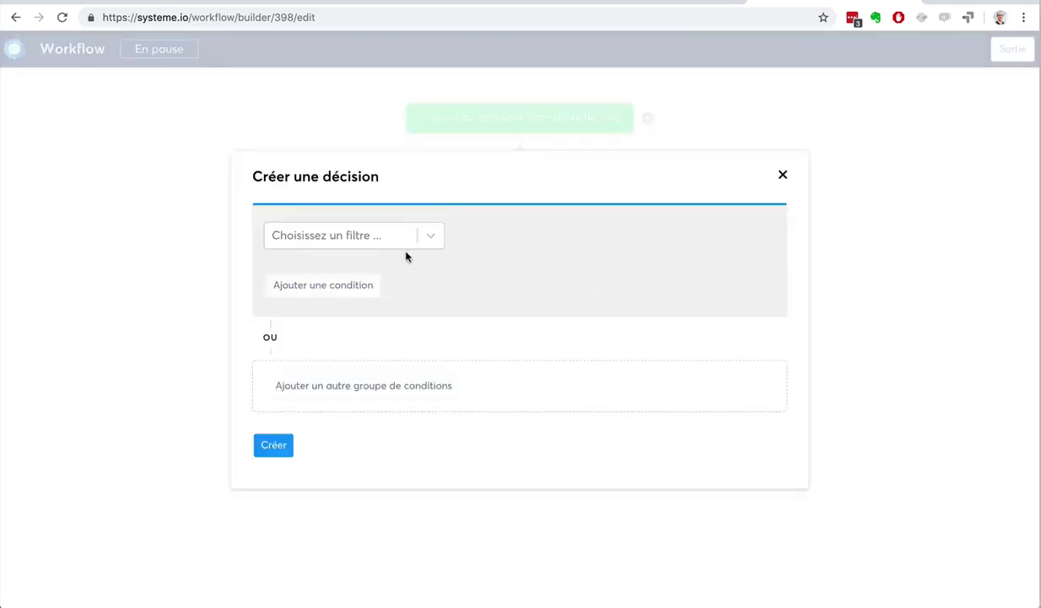
{"action": "left_click", "coordinate": [783, 174]}
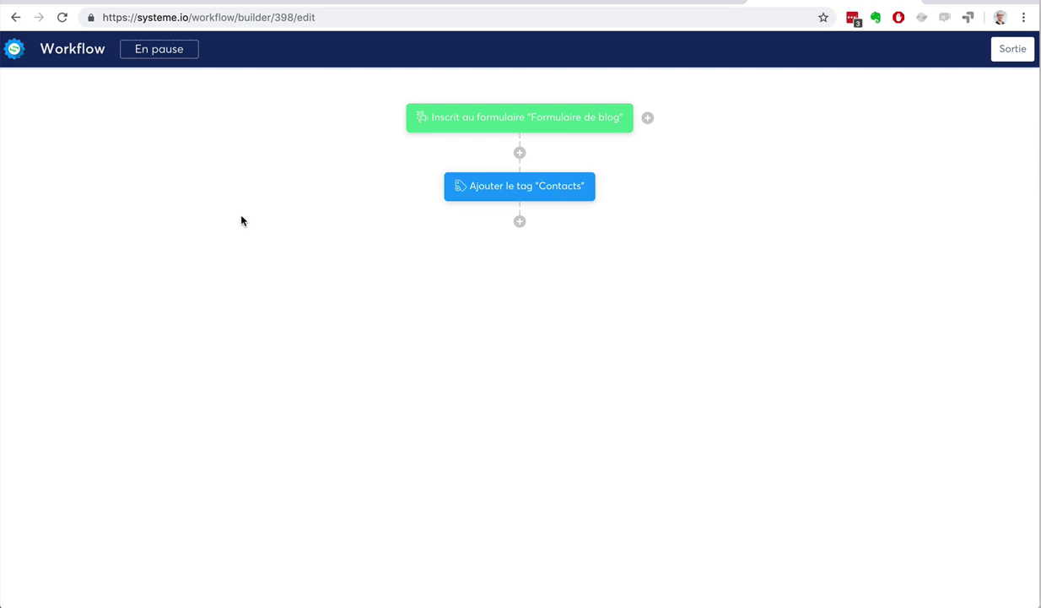
- Add an "Inscrire à une campagne" action with the campaign "7 conseils pour ..." below the tag action
{"action": "left_click", "coordinate": [520, 223]}
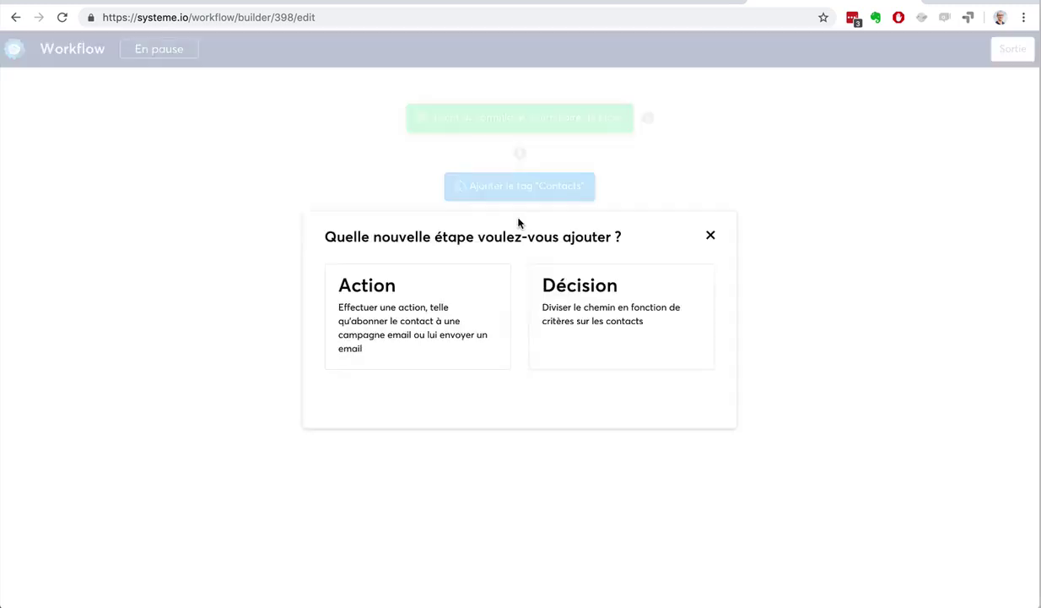
{"action": "left_click", "coordinate": [432, 297]}
{"action": "left_click", "coordinate": [464, 287]}
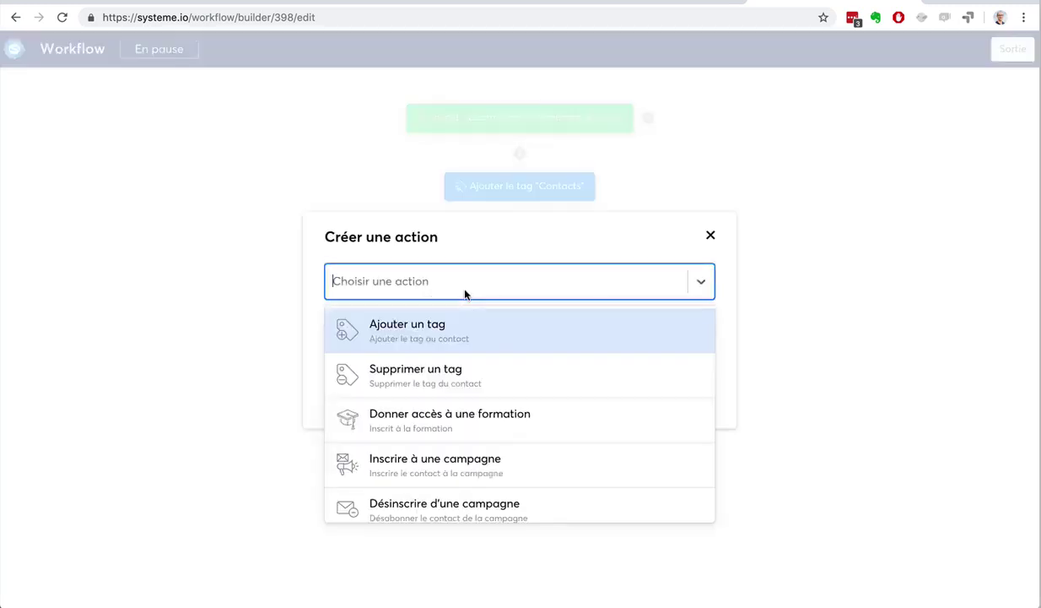
{"action": "left_click", "coordinate": [480, 460]}
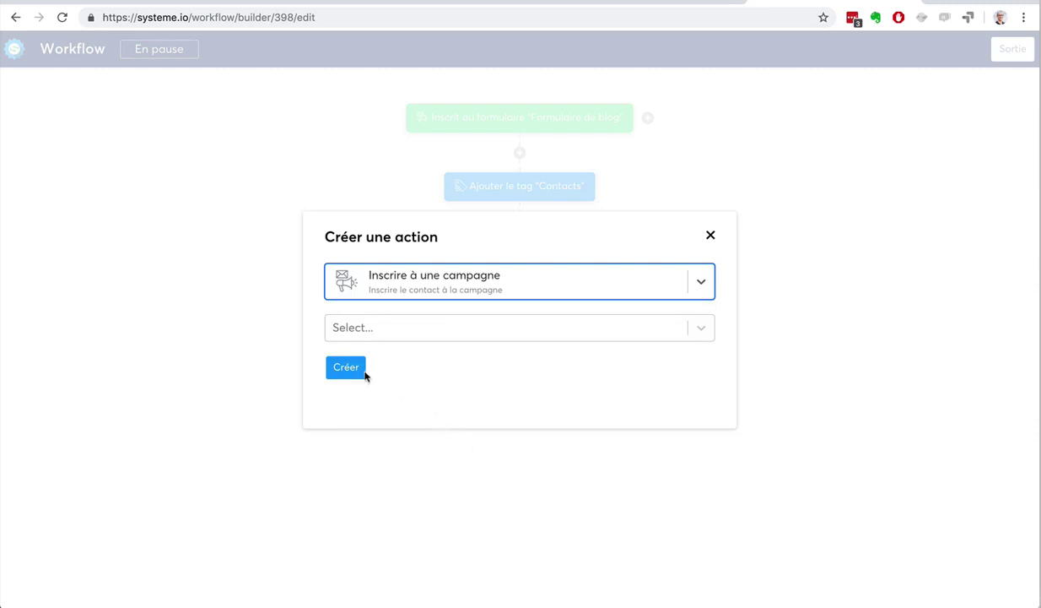
{"action": "left_click", "coordinate": [396, 329]}
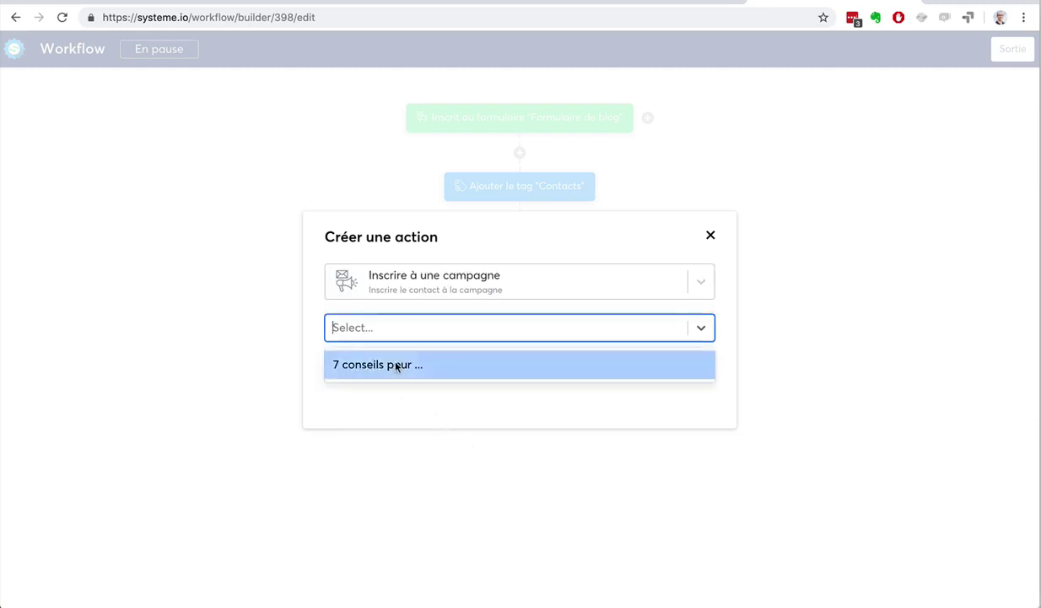
{"action": "left_click", "coordinate": [362, 363]}
{"action": "left_click", "coordinate": [345, 368]}
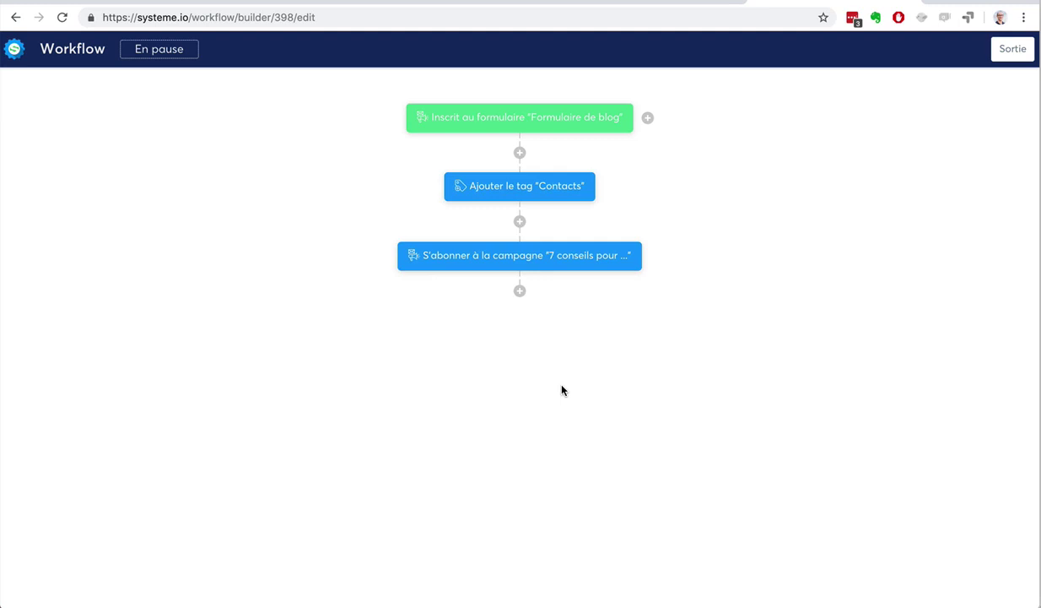
- Add a decision below the campaign action that checks the filter "Tag", "Contact tagué avec", "Prospects-Youtube"
{"action": "mouse_move", "coordinate": [531, 256]}
{"action": "mouse_move", "coordinate": [521, 262]}
{"action": "left_click", "coordinate": [520, 292]}
{"action": "left_click", "coordinate": [563, 301]}
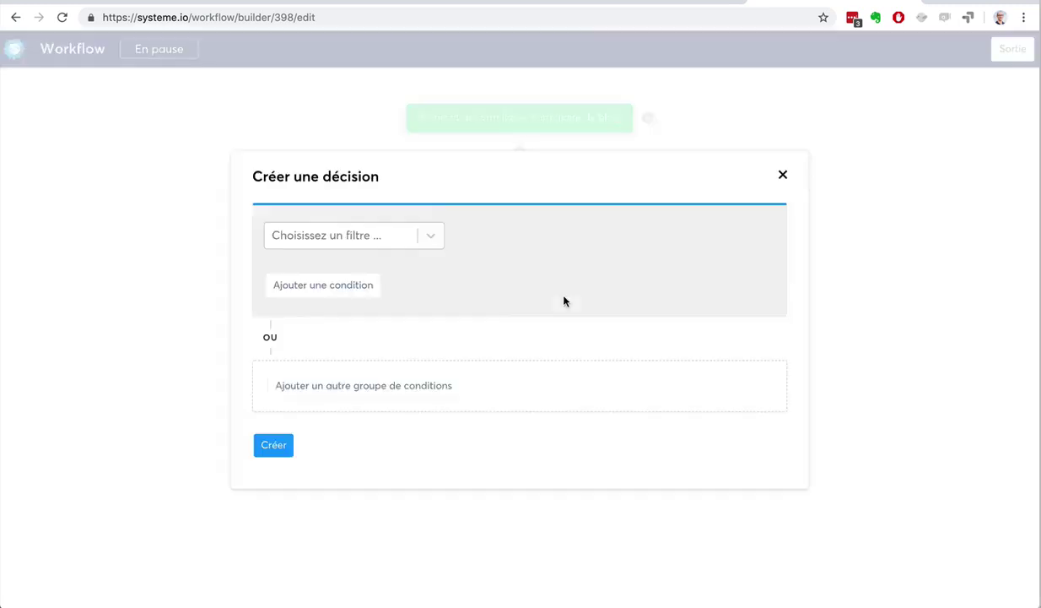
{"action": "left_click", "coordinate": [422, 243]}
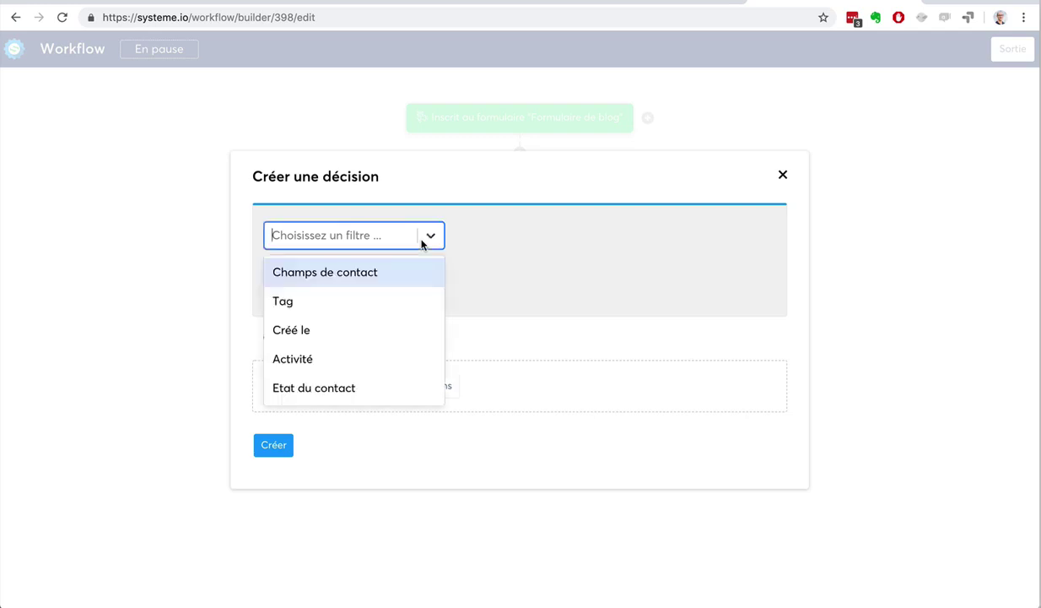
{"action": "left_click", "coordinate": [376, 299]}
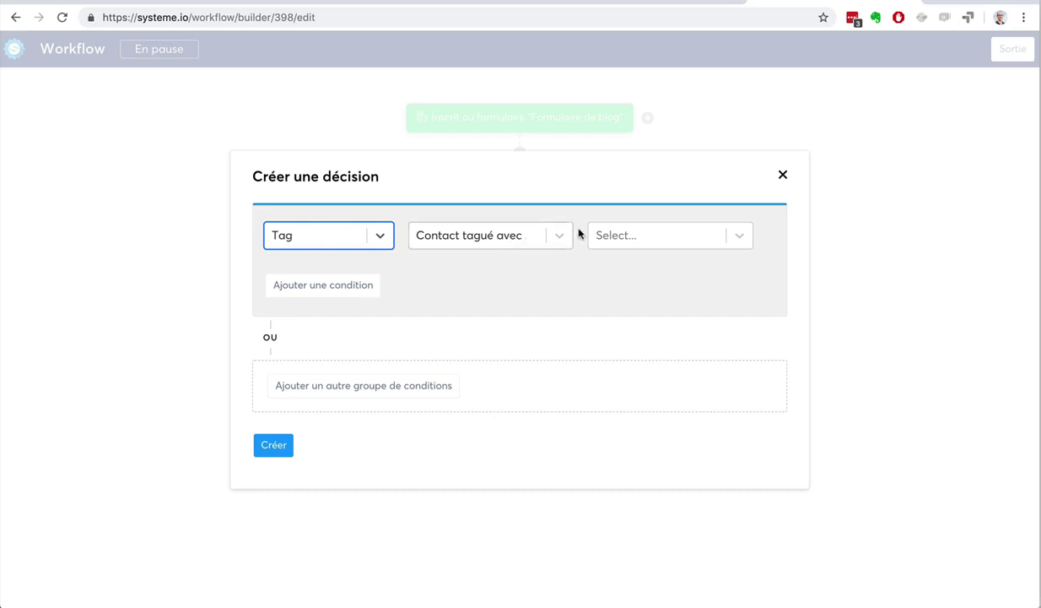
{"action": "left_click", "coordinate": [616, 236]}
{"action": "left_click", "coordinate": [631, 273]}
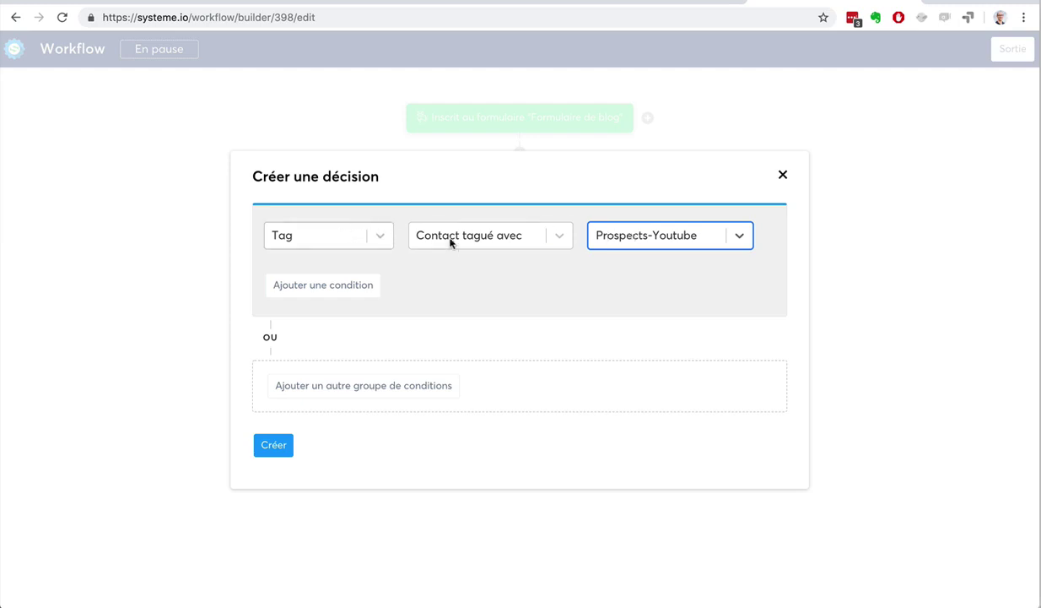
{"action": "left_click", "coordinate": [334, 236]}
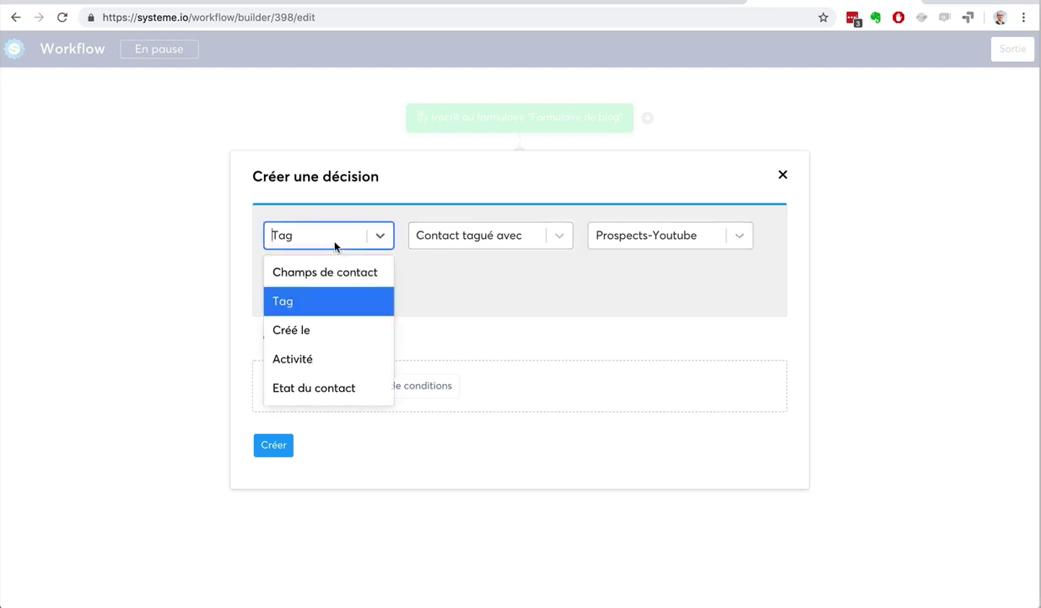
{"action": "left_click", "coordinate": [424, 305]}
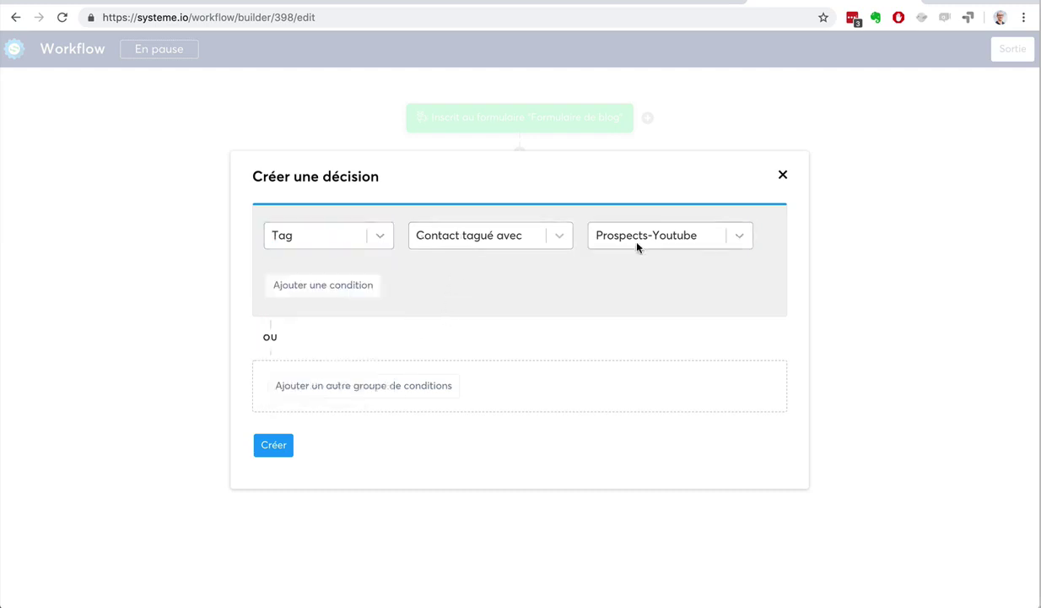
{"action": "scroll", "coordinate": [407, 367], "scroll_direction": "down", "scroll_amount": 1}
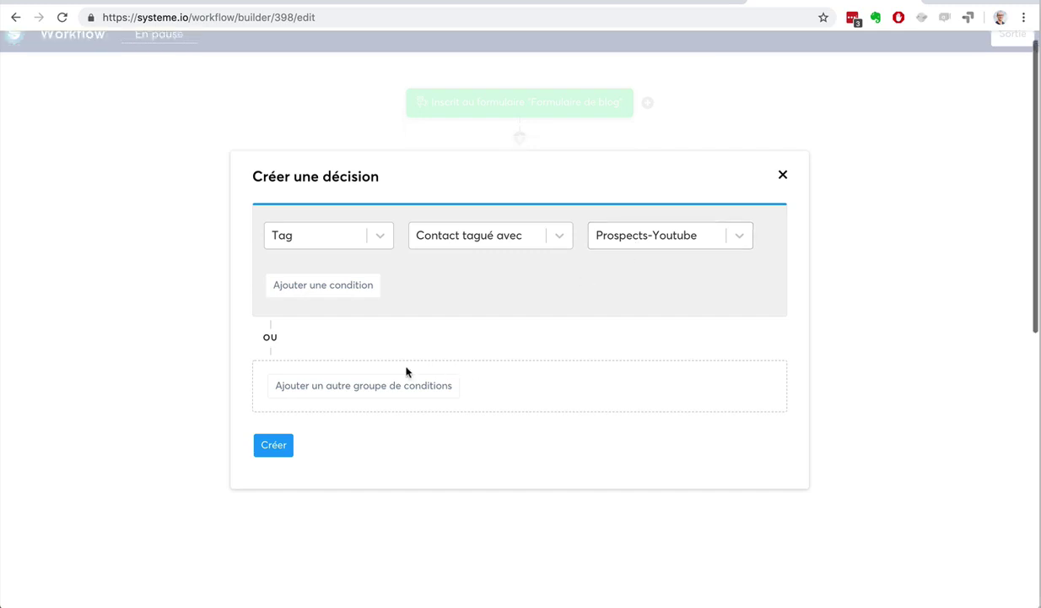
{"action": "left_click", "coordinate": [274, 446]}
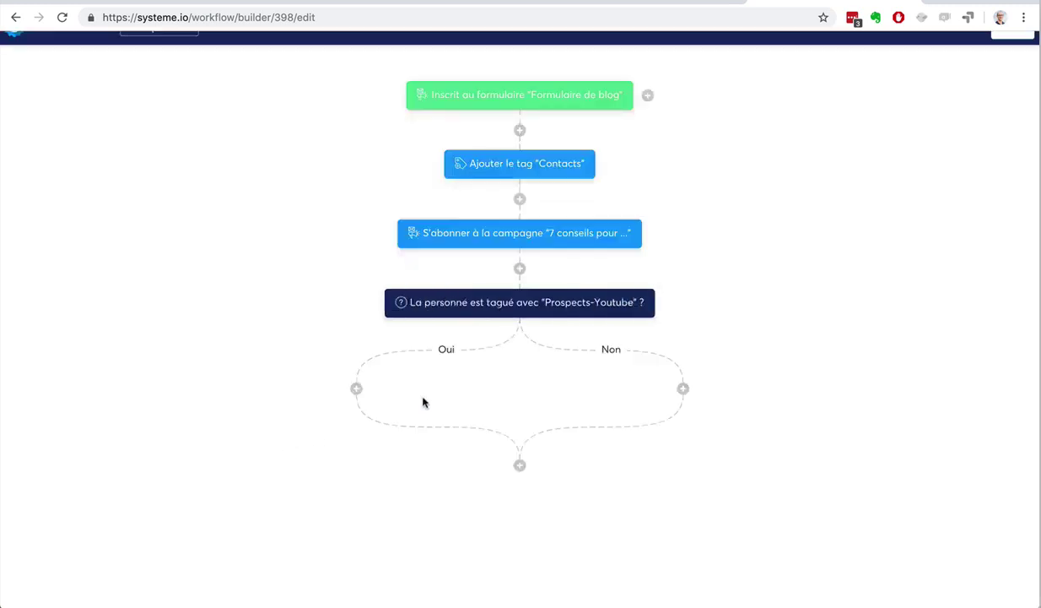
- Add a "Désinscrire d'une campagne" action with the campaign "7 conseils pour ..." on the decision's "Oui" branch
{"action": "left_click", "coordinate": [356, 389]}
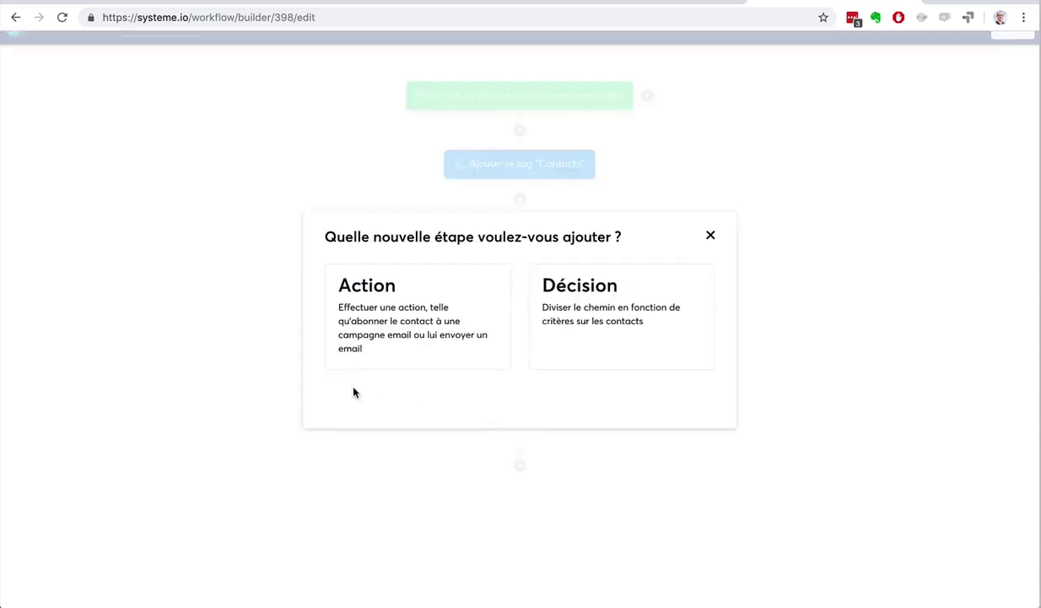
{"action": "left_click", "coordinate": [402, 340]}
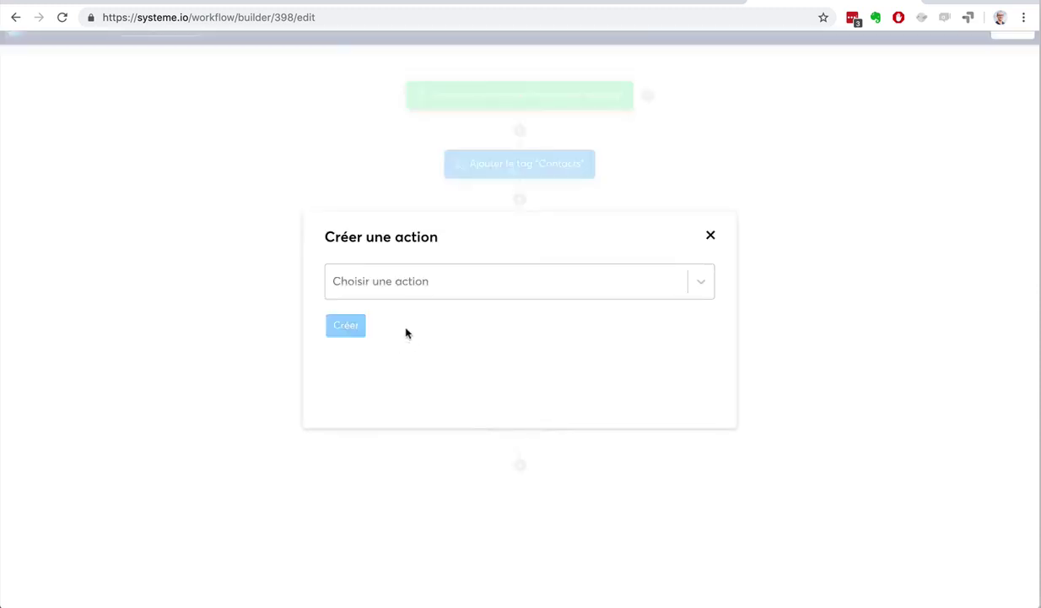
{"action": "left_click", "coordinate": [460, 281]}
{"action": "scroll", "coordinate": [478, 404], "scroll_direction": "down", "scroll_amount": 2}
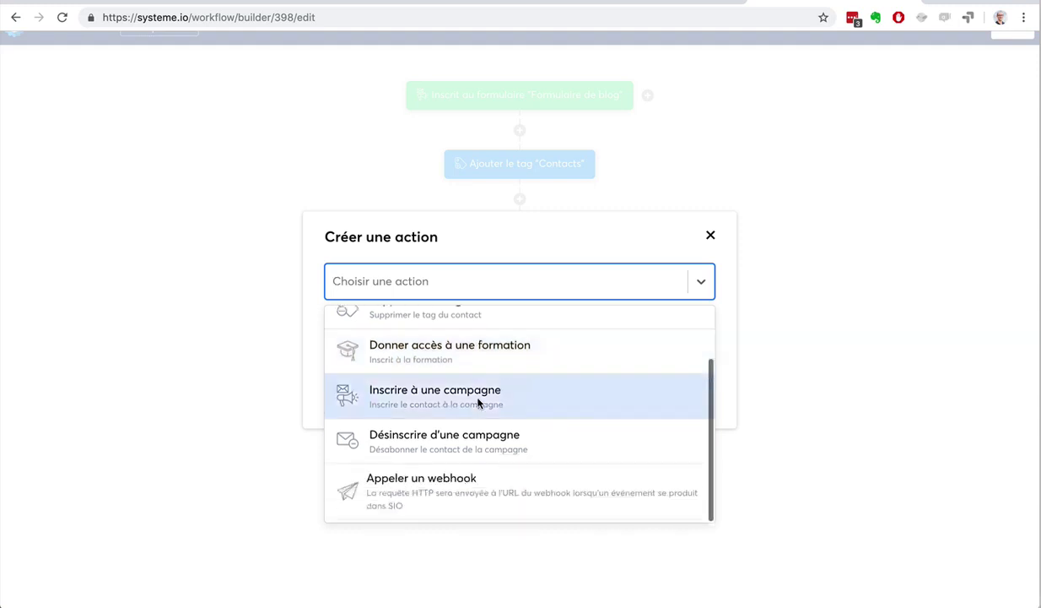
{"action": "left_click", "coordinate": [474, 447]}
{"action": "left_click", "coordinate": [441, 329]}
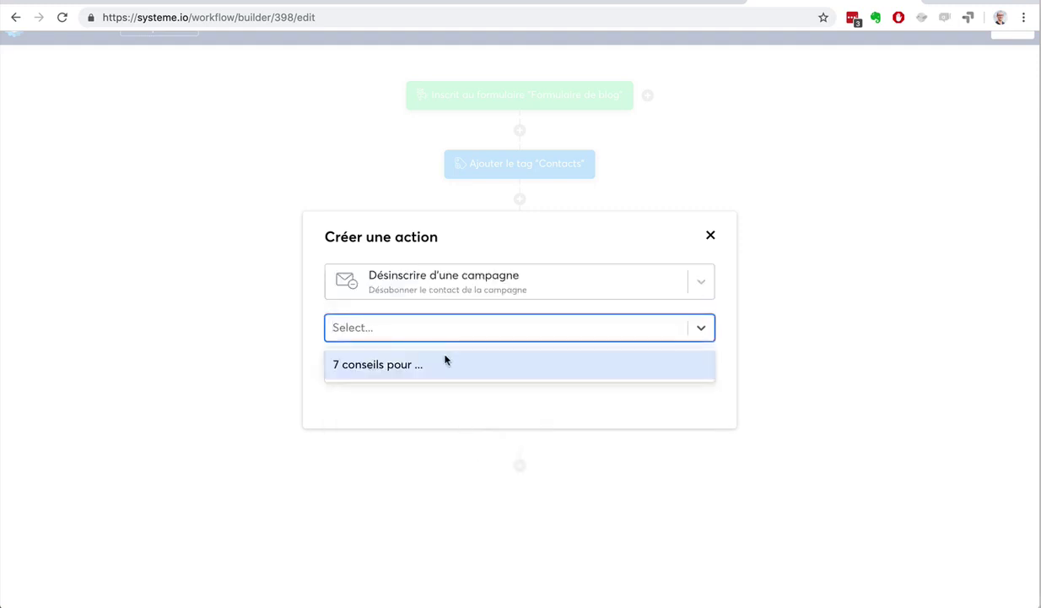
{"action": "left_click", "coordinate": [432, 364]}
{"action": "left_click", "coordinate": [348, 368]}
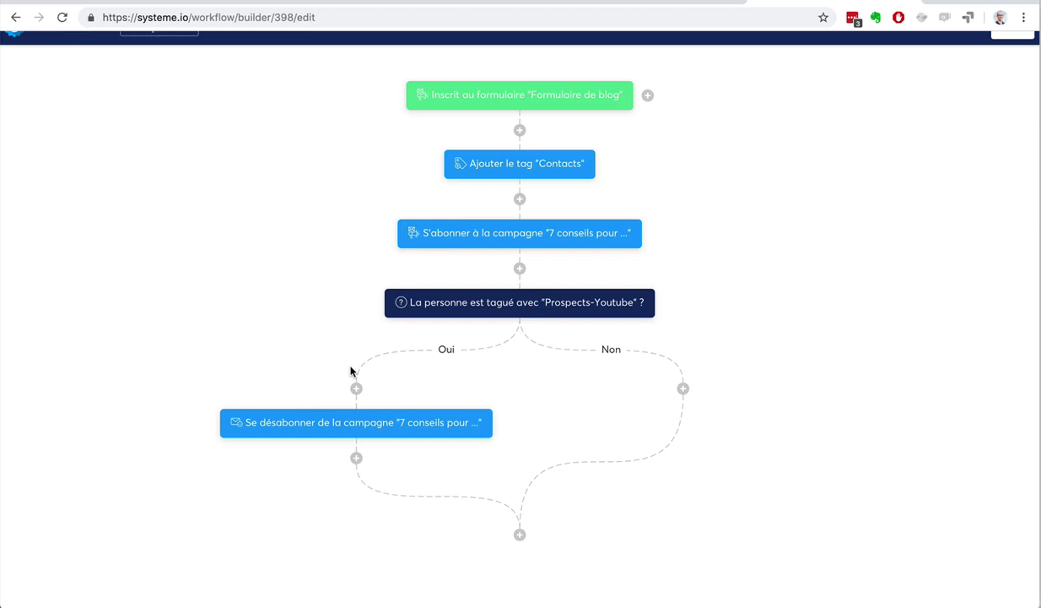
{"action": "scroll", "coordinate": [735, 317], "scroll_direction": "up", "scroll_amount": 1}
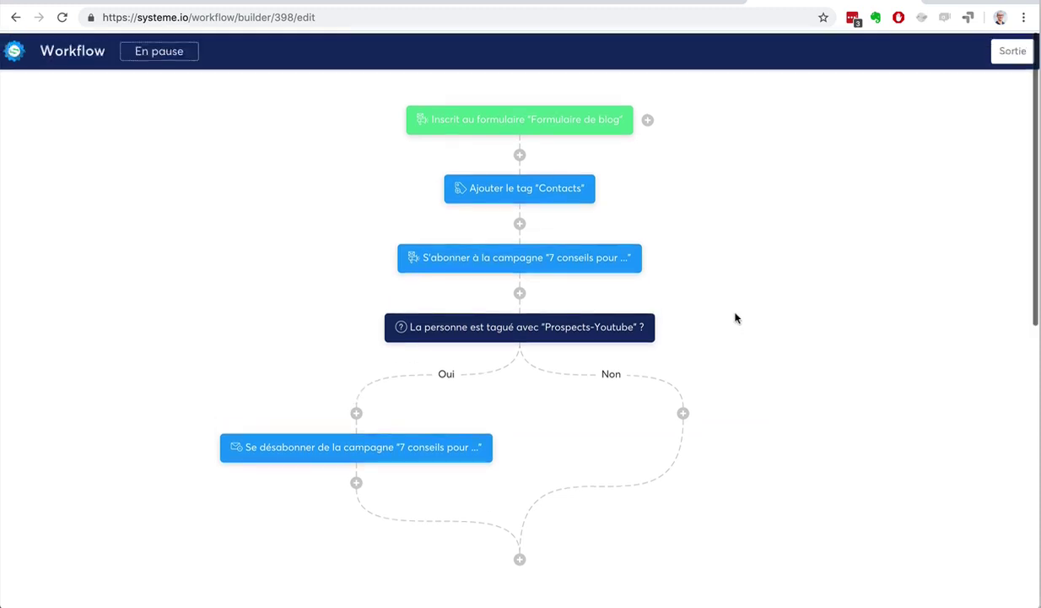